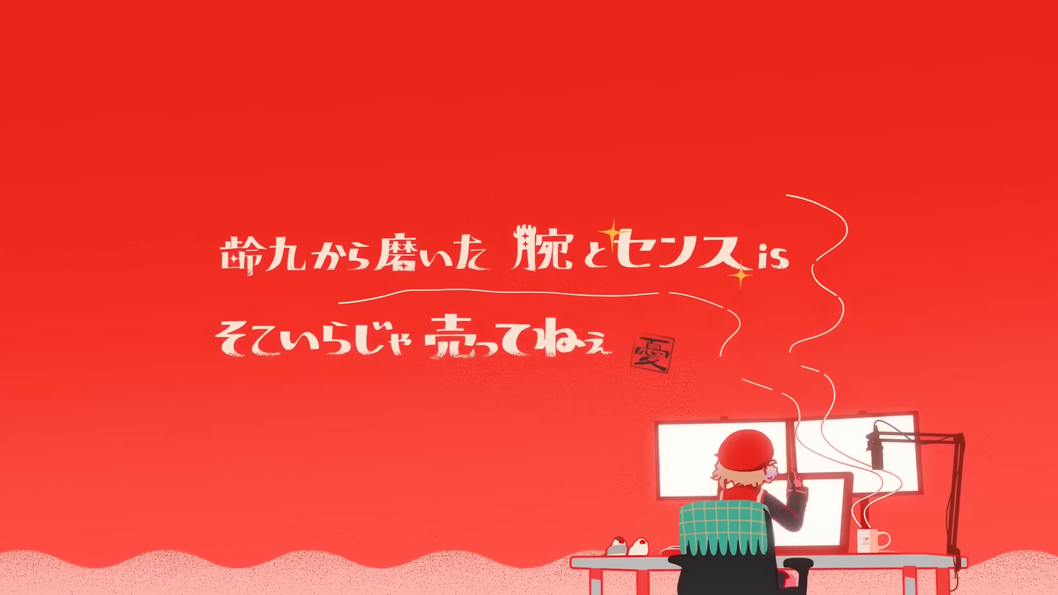
- Copy the lyric lines from 齢九から磨いた to 売ってねぇ 冷, switch to Blender, replace the text object's content with them and scale it
left_click_drag(141, 333, 238, 334)
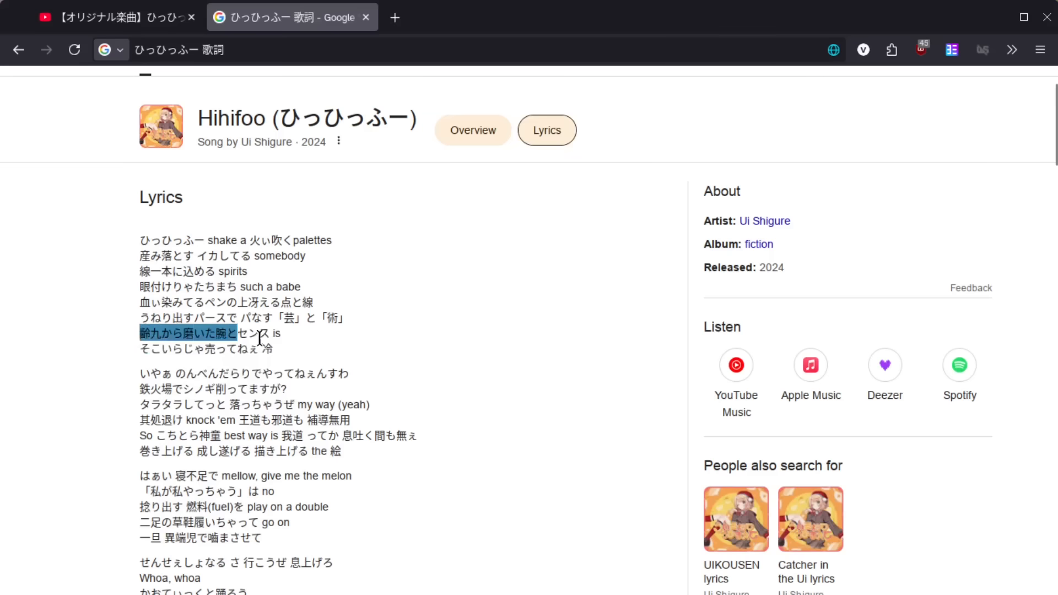
key("ctrl+c")
key("alt+Tab")
key("ctrl+a")
key("ctrl+v")
key("Tab")
key("s")
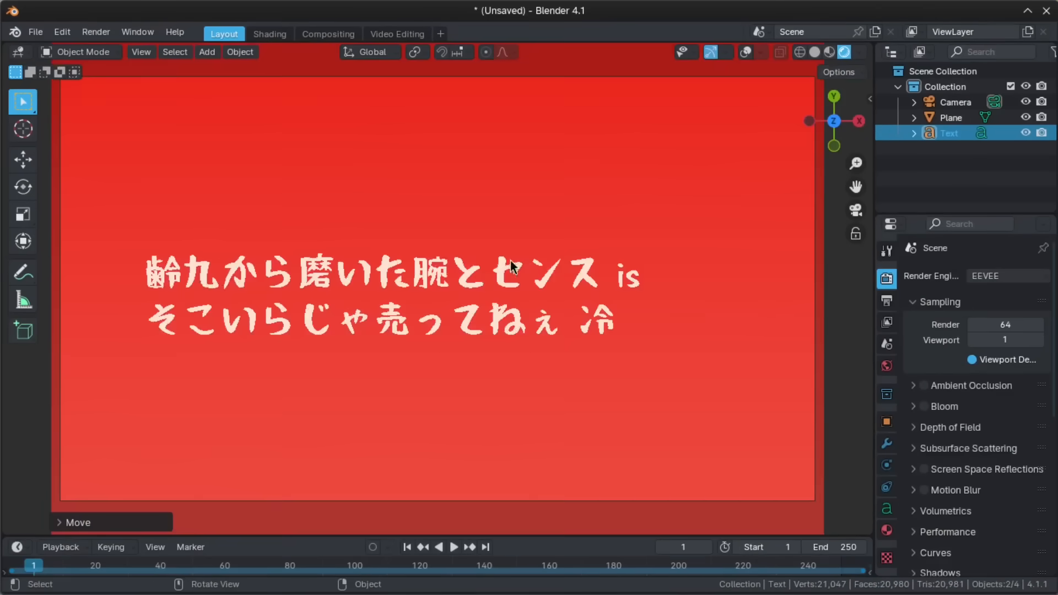
scroll(412, 299, "up", 3)
scroll(478, 329, "down", 3)
scroll(508, 302, "up", 2)
scroll(361, 302, "down", 3)
scroll(360, 302, "up", 1)
key("r")
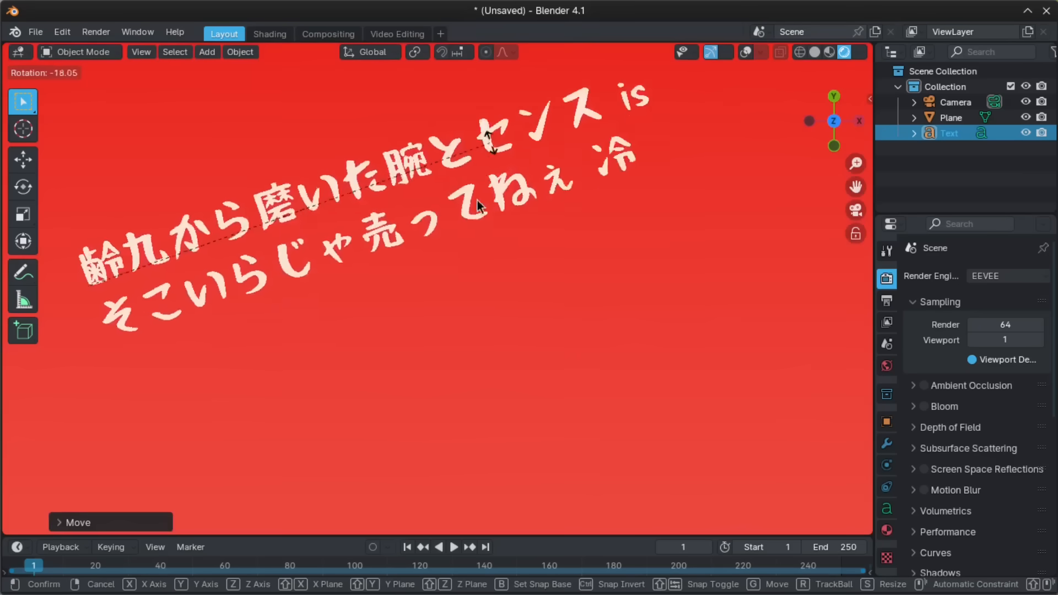
key("Escape")
- Convert the lyrics text object to a mesh and separate it by loose parts
key("F3")
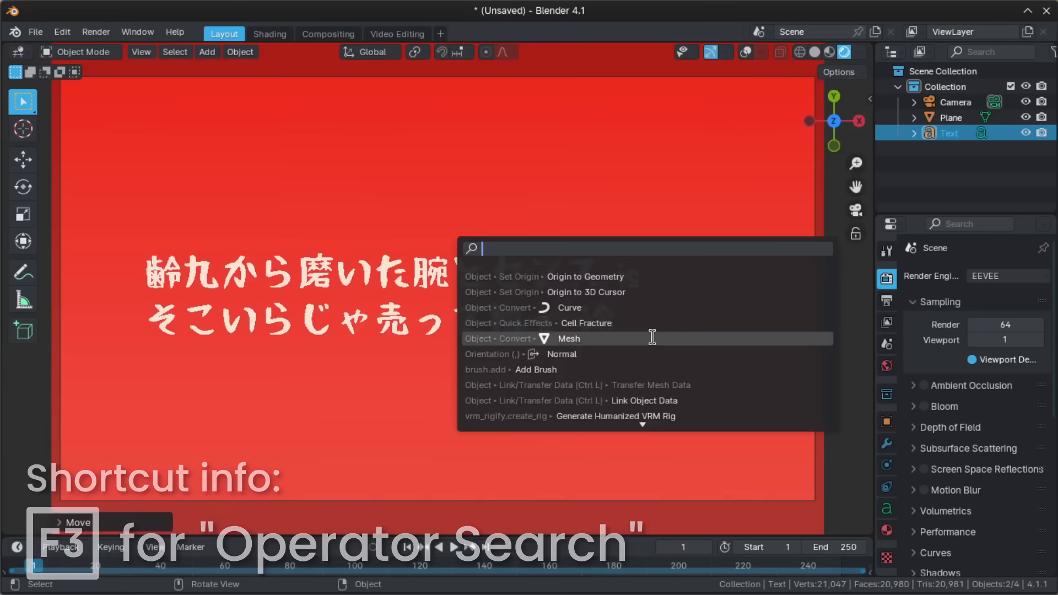
left_click(715, 338)
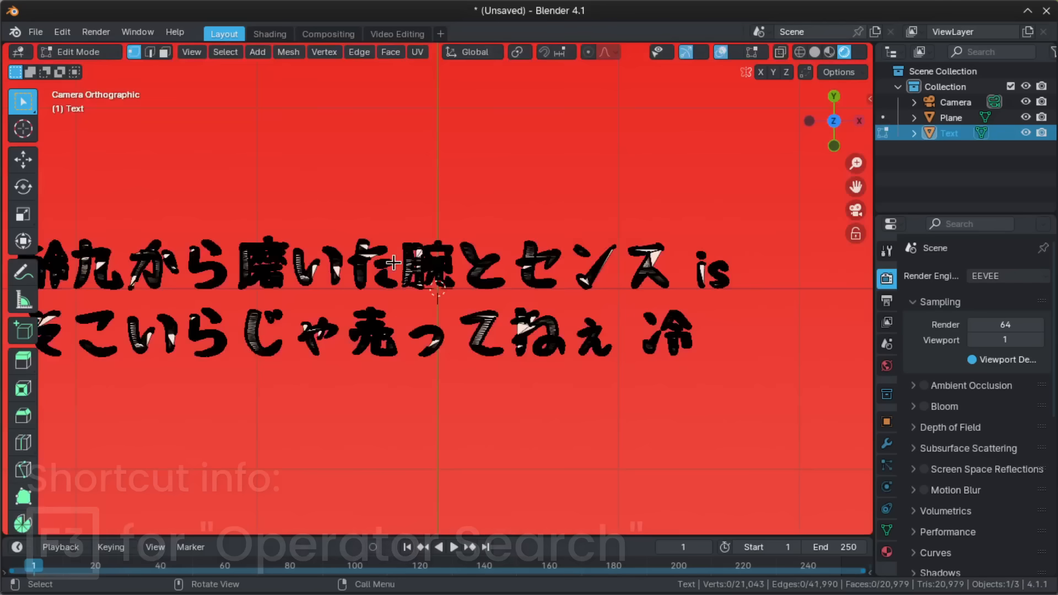
key("a")
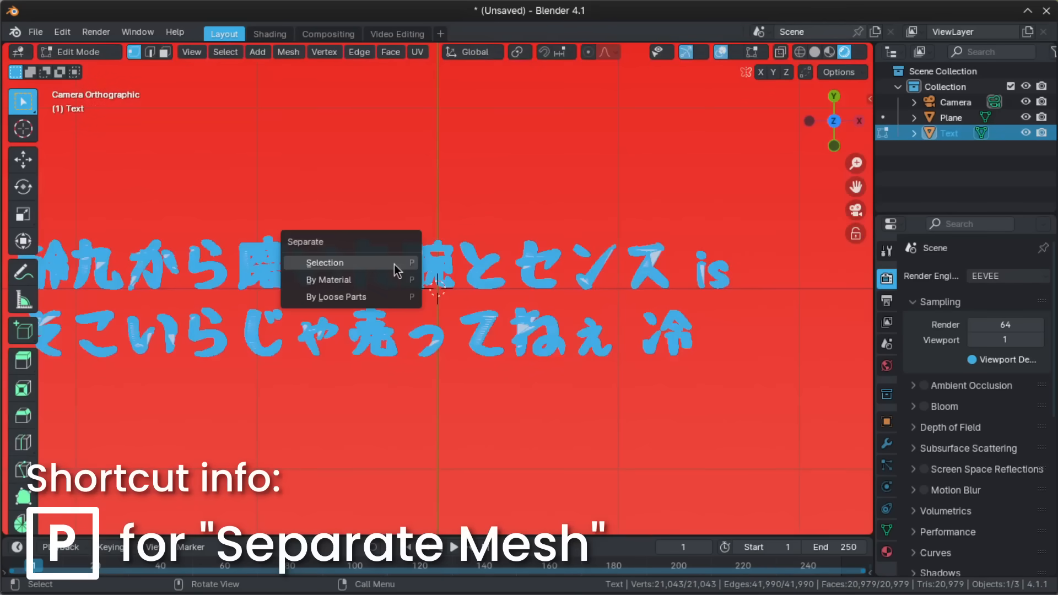
left_click(352, 300)
key("Tab")
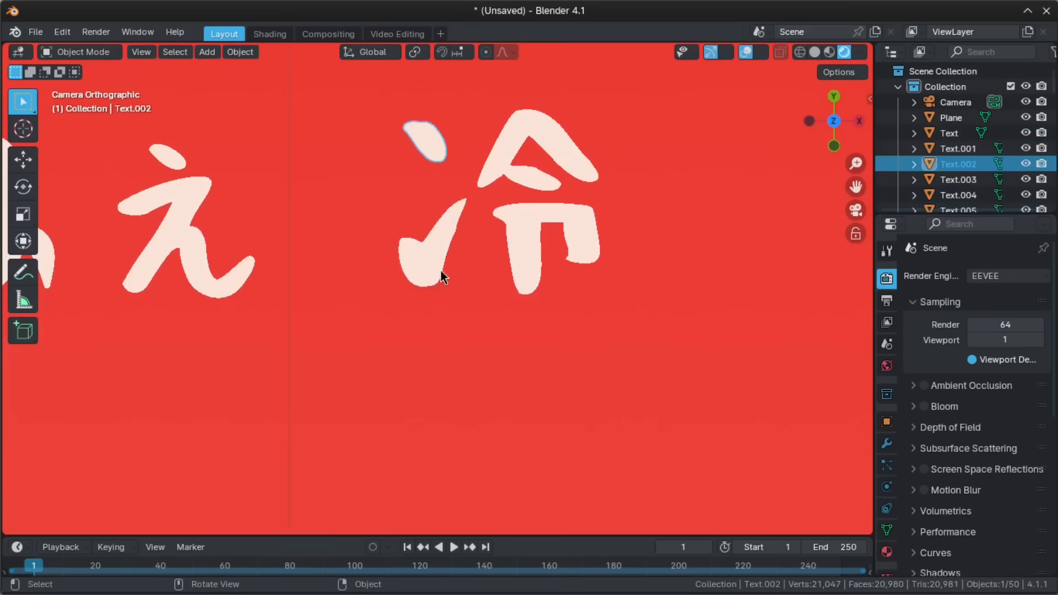
- Examine how characters such as 冷, 磨, ら and 齢 are split into separate stroke objects
left_click(442, 277)
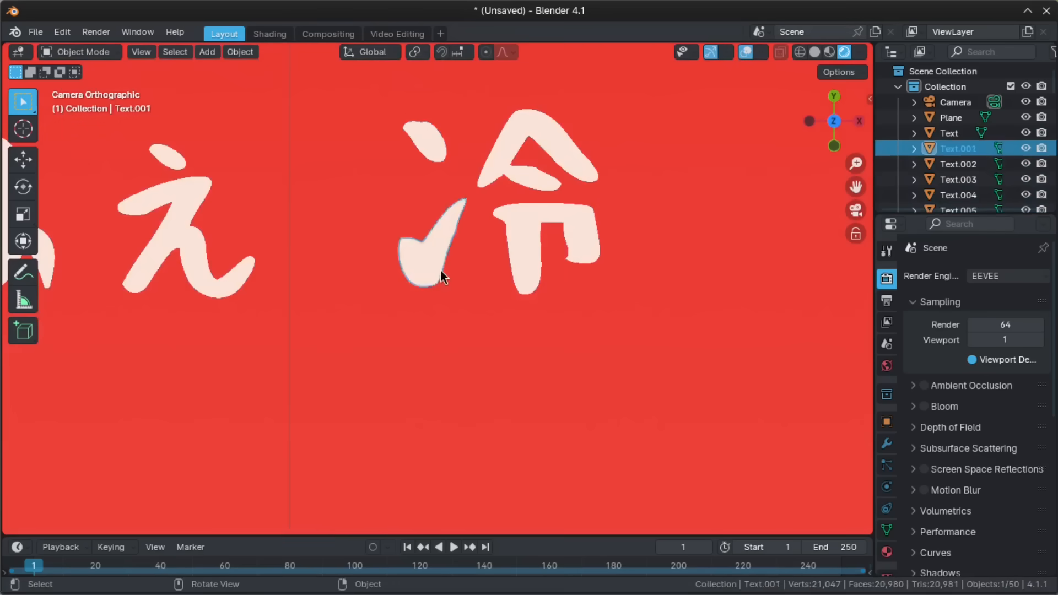
scroll(408, 299, "down", 7)
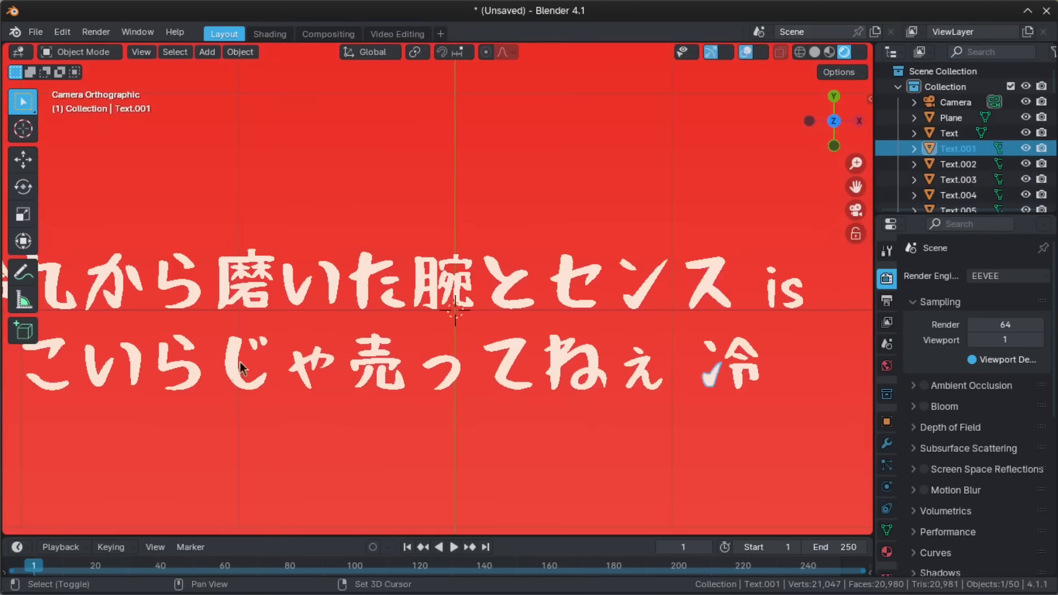
scroll(465, 329, "up", 6)
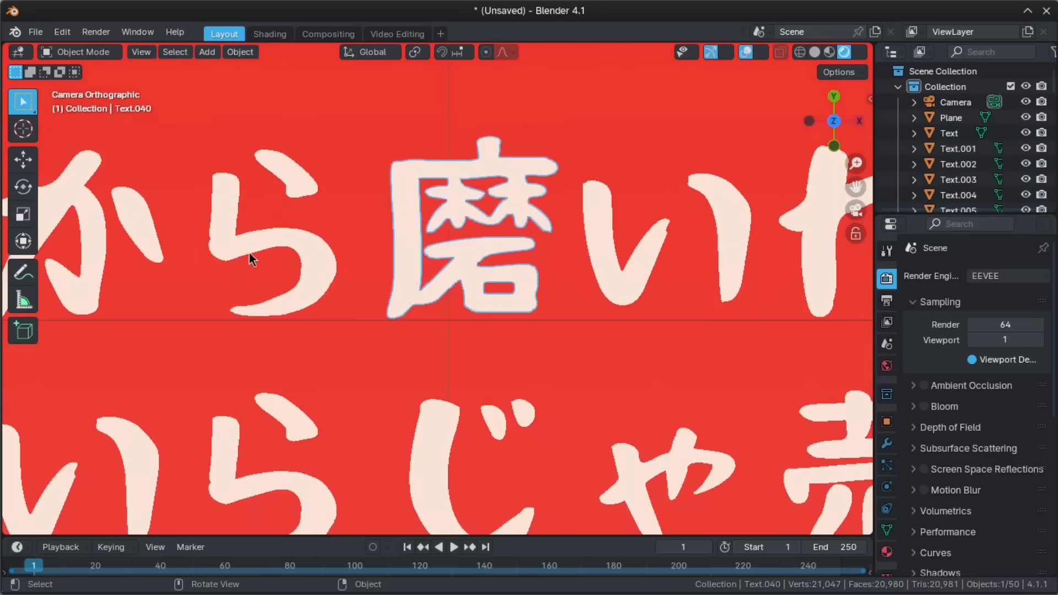
left_click(251, 259)
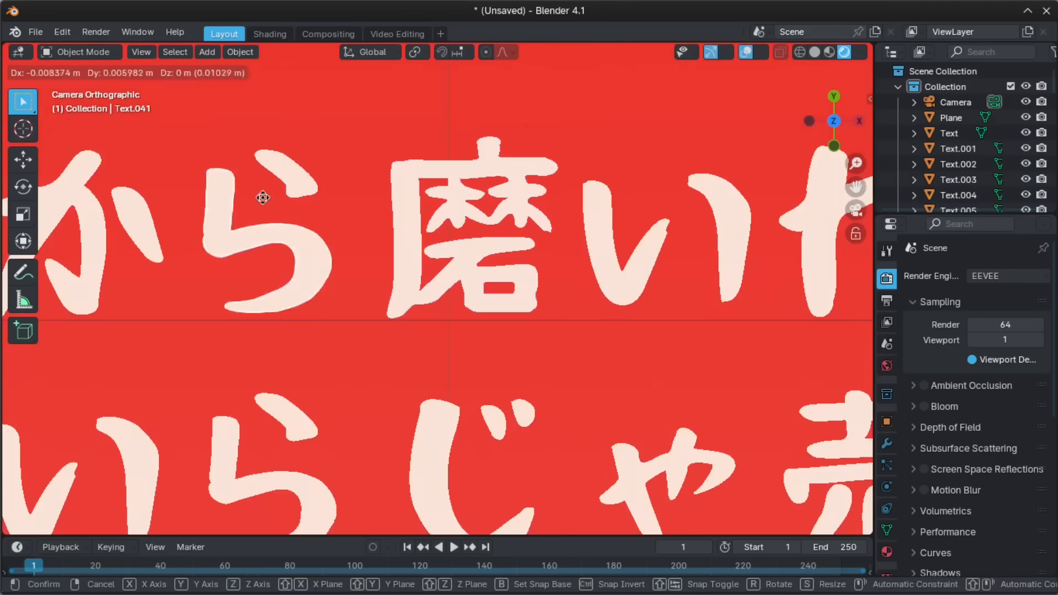
middle_click_drag(306, 180, 691, 227, "shift")
scroll(397, 237, "down", 2)
scroll(397, 237, "up", 2)
left_click(159, 270)
middle_click_drag(237, 297, 434, 178, "shift")
scroll(434, 178, "up", 2)
scroll(434, 178, "up", 1)
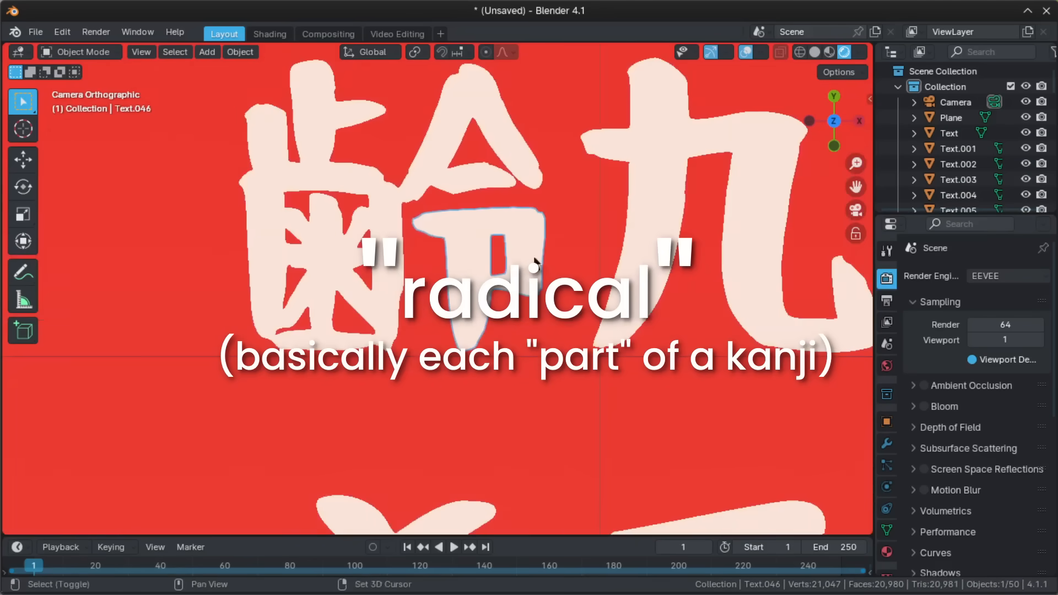
scroll(649, 366, "down", 3)
middle_click_drag(649, 366, 371, 154, "shift")
middle_click_drag(766, 219, 264, 342, "shift")
scroll(416, 377, "up", 2)
- Move the separate pieces of the kanji 売 apart from each other
left_click(474, 259)
left_click(414, 412)
key("g")
left_click(362, 346)
left_click(409, 456)
key("g")
left_click(447, 455)
left_click_drag(366, 439, 255, 489)
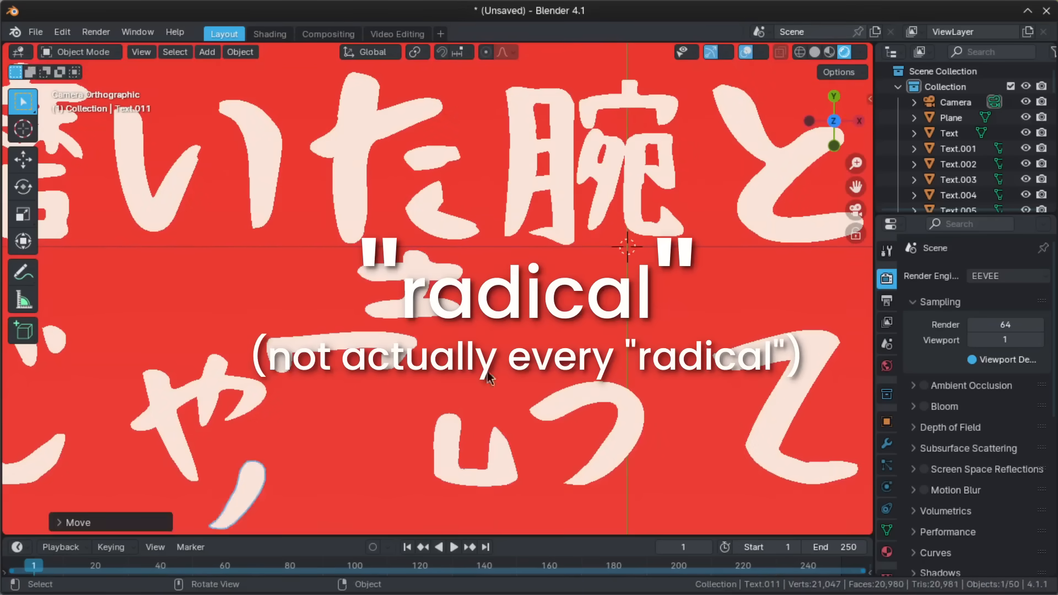
- Undo the moves made to the pieces of the kanji 売
middle_click_drag(487, 369, 575, 239, "shift")
key("ctrl+z")
key("ctrl+z")
key("ctrl+z")
key("ctrl+z")
key("ctrl+z")
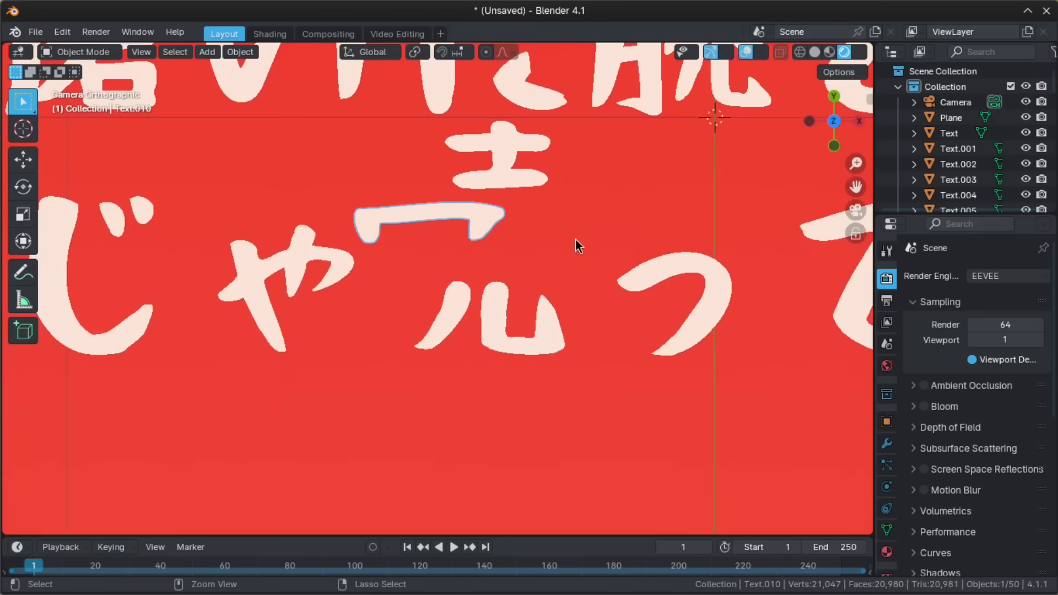
key("ctrl+z")
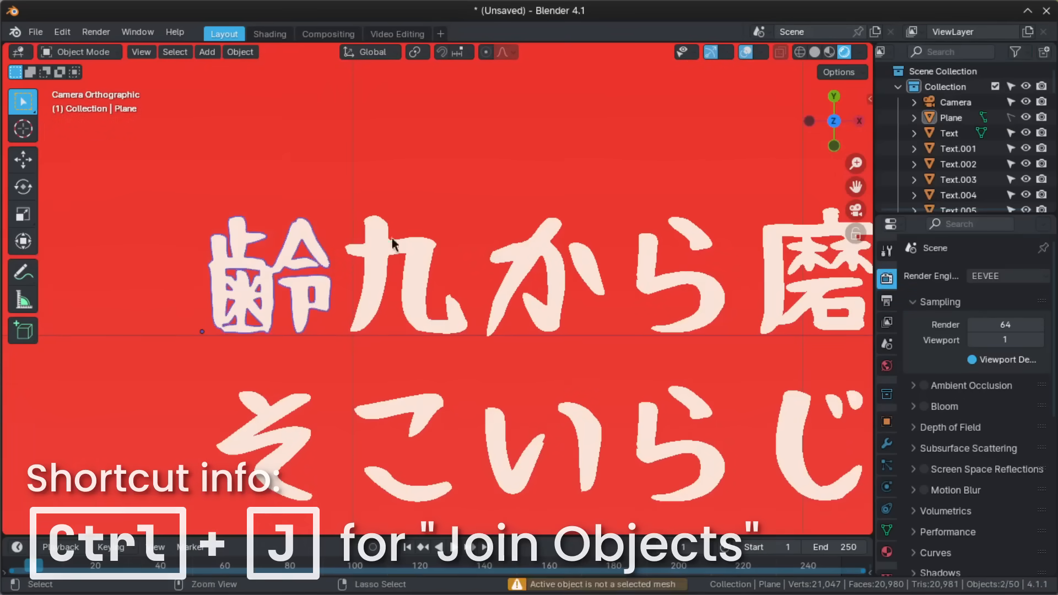
- Join the pieces of the first kanji 齢 into a single object and test moving it as one
key("ctrl+j")
key("g")
left_click(279, 267)
key("alt+a")
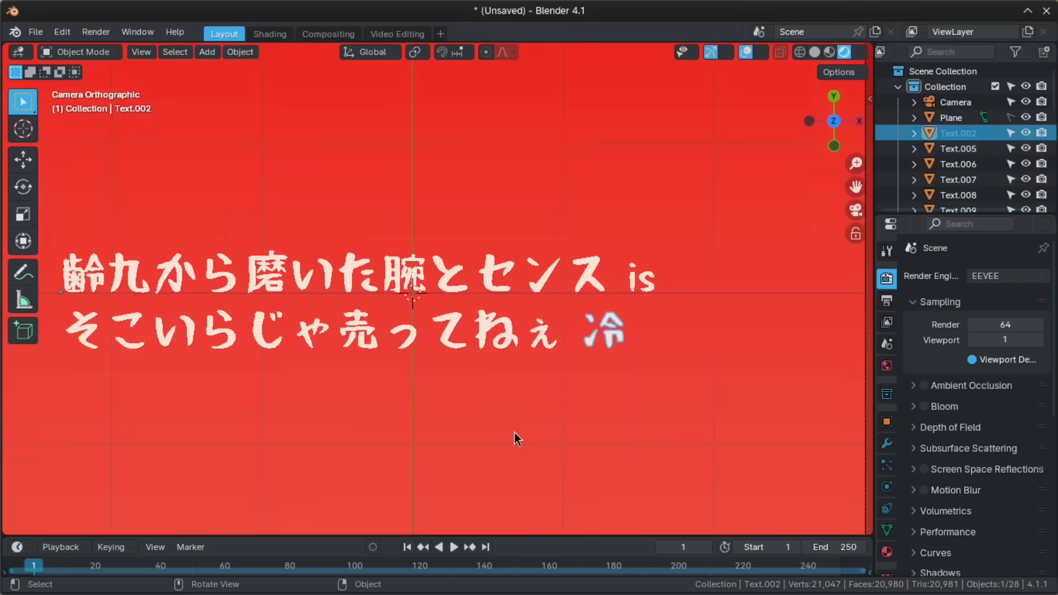
- Select all the character objects and set each one's origin to its geometry
key("a")
middle_click_drag(493, 363, 642, 363, "shift")
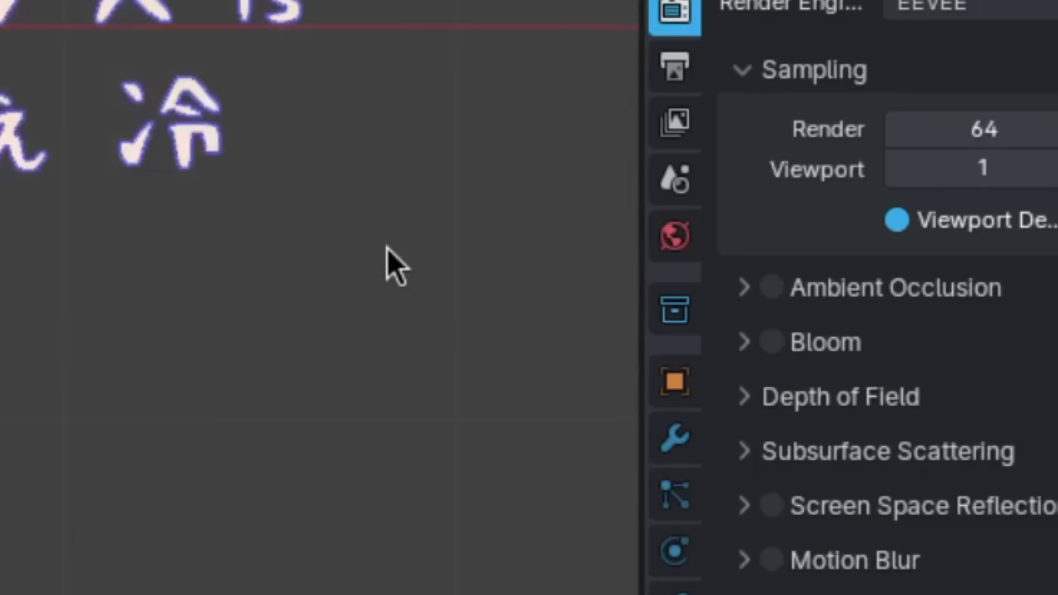
key("F3")
type("origin to g")
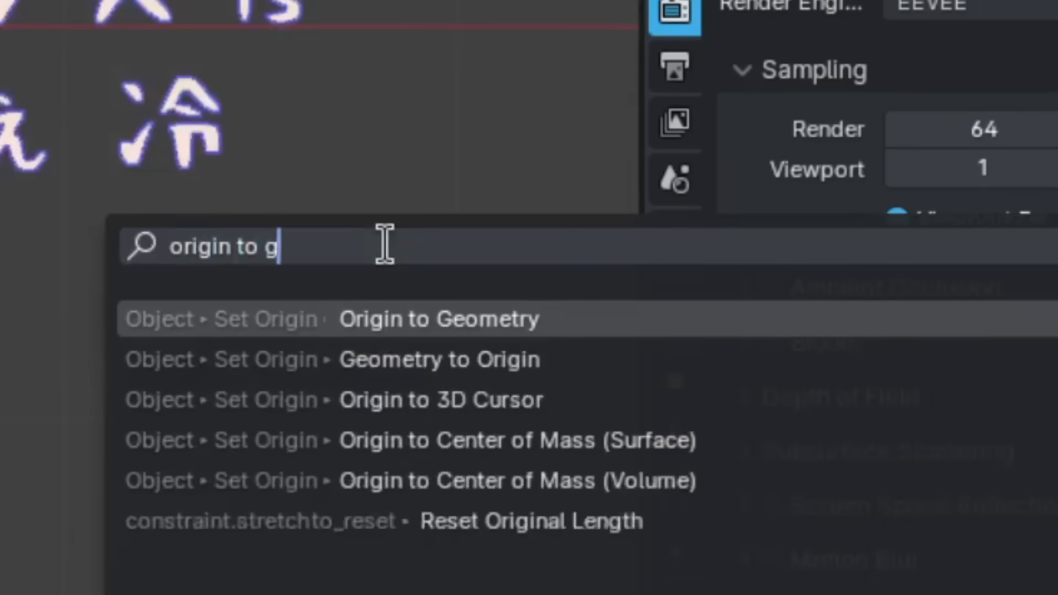
key("Return")
- Try scaling all the characters about their individual origins, and check the transform pivot point setting
key("s")
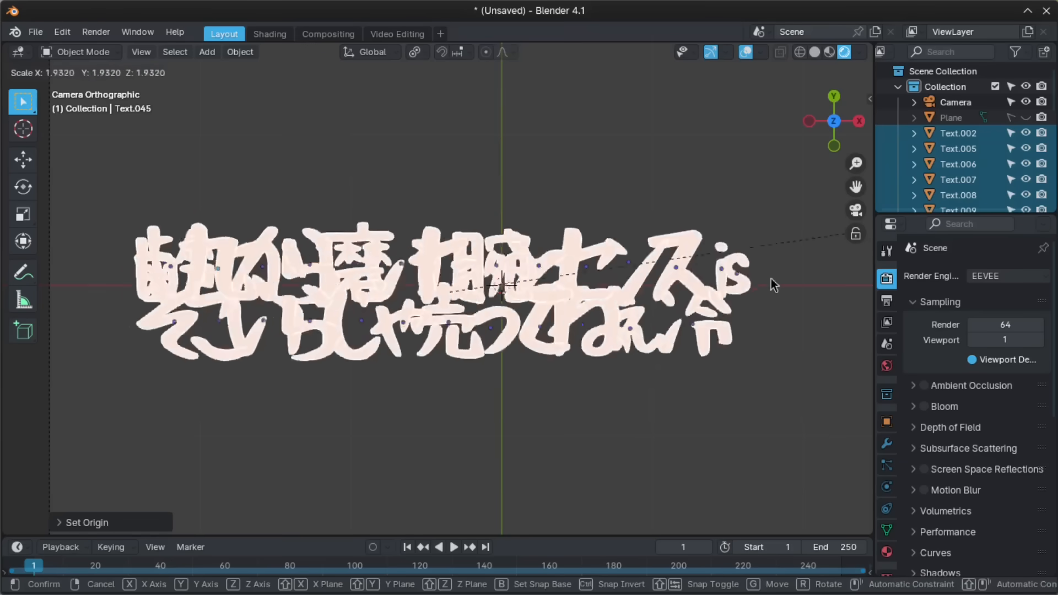
right_click(376, 167)
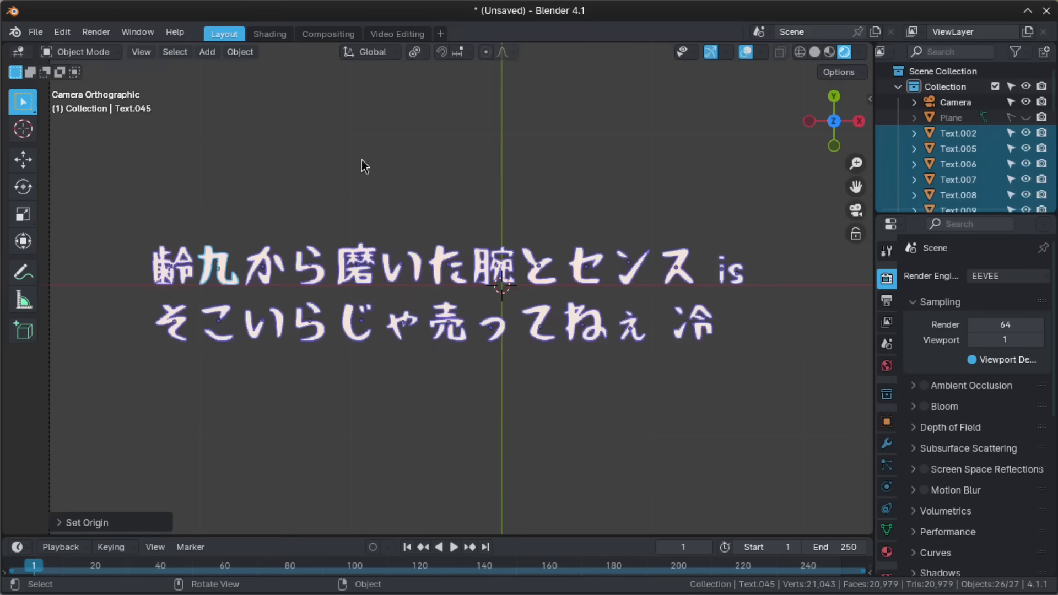
left_click(414, 53)
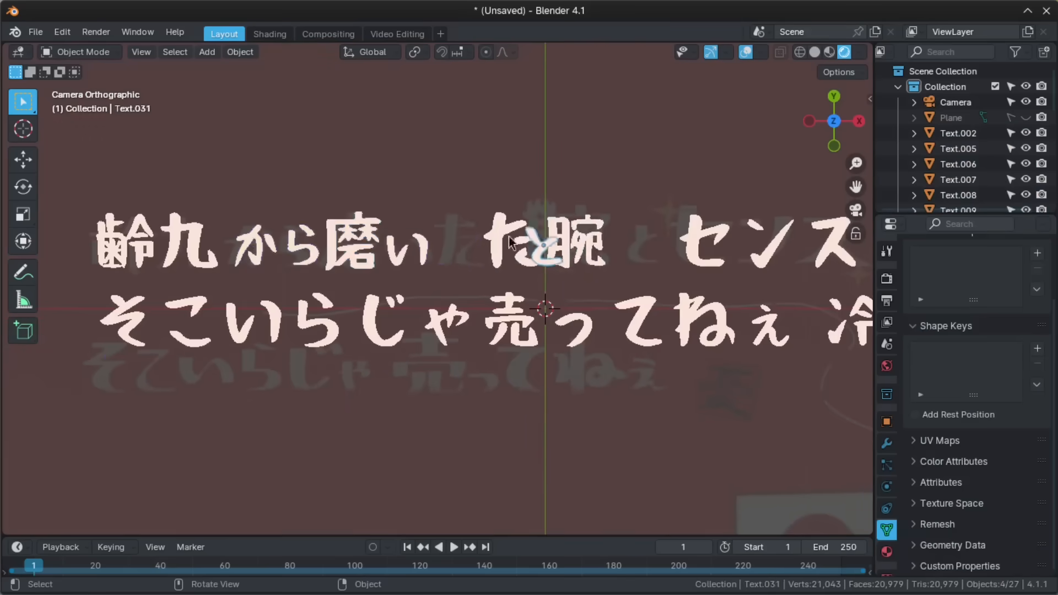
- Save the project as ui study.blend, and scale and move individual characters to match the lettering in the reference image
key("ctrl+s")
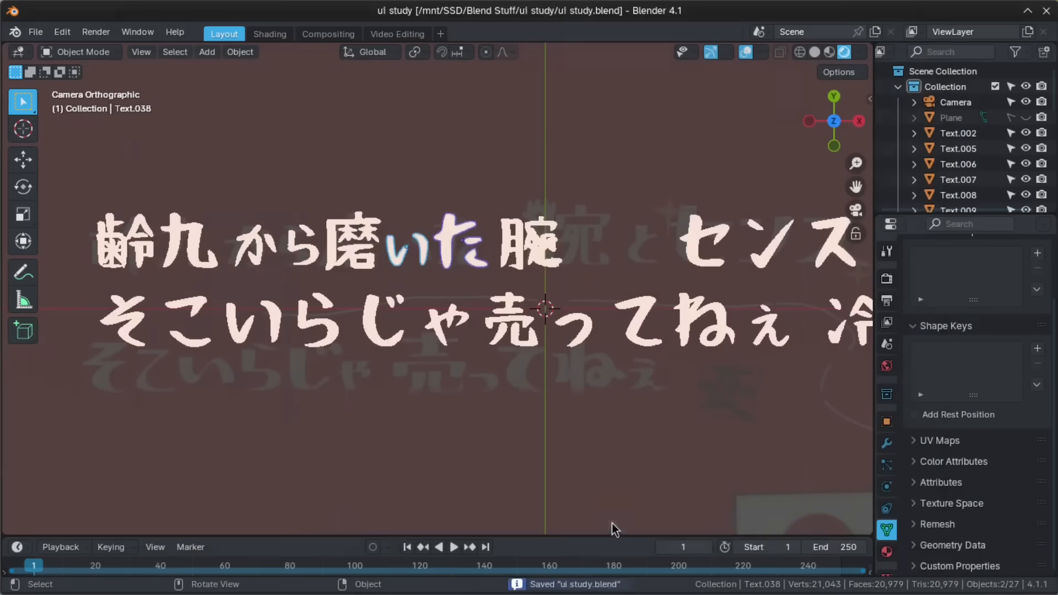
left_click(531, 242)
key("s")
key("g")
key("g")
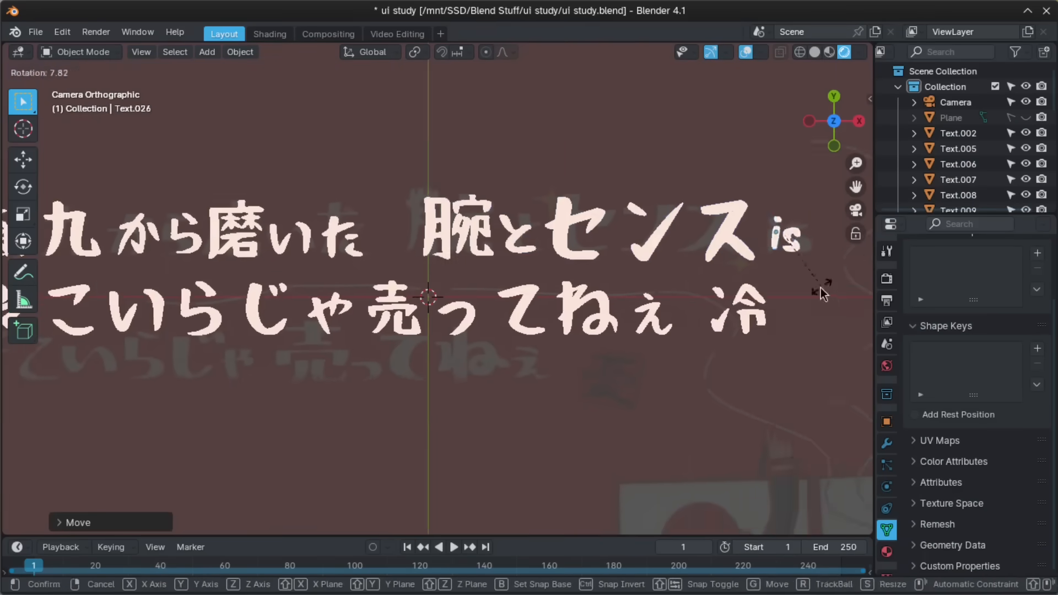
left_click_drag(349, 252, 195, 301)
left_click(435, 322)
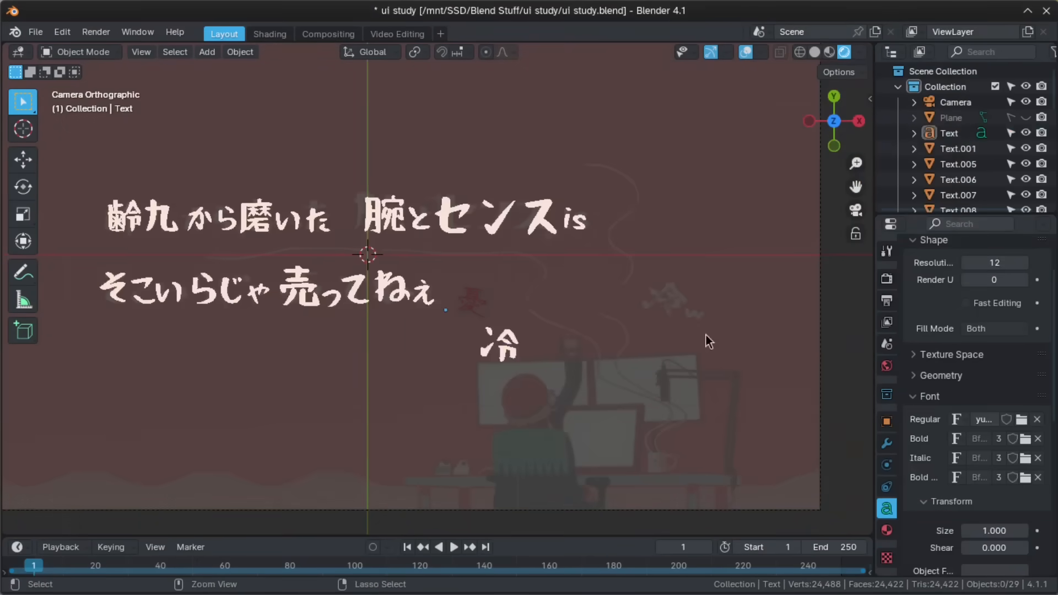
- Paste a copy of the 冷 character and delete the original below the second lyric line
key("ctrl+v")
left_click(510, 350)
key("Delete")
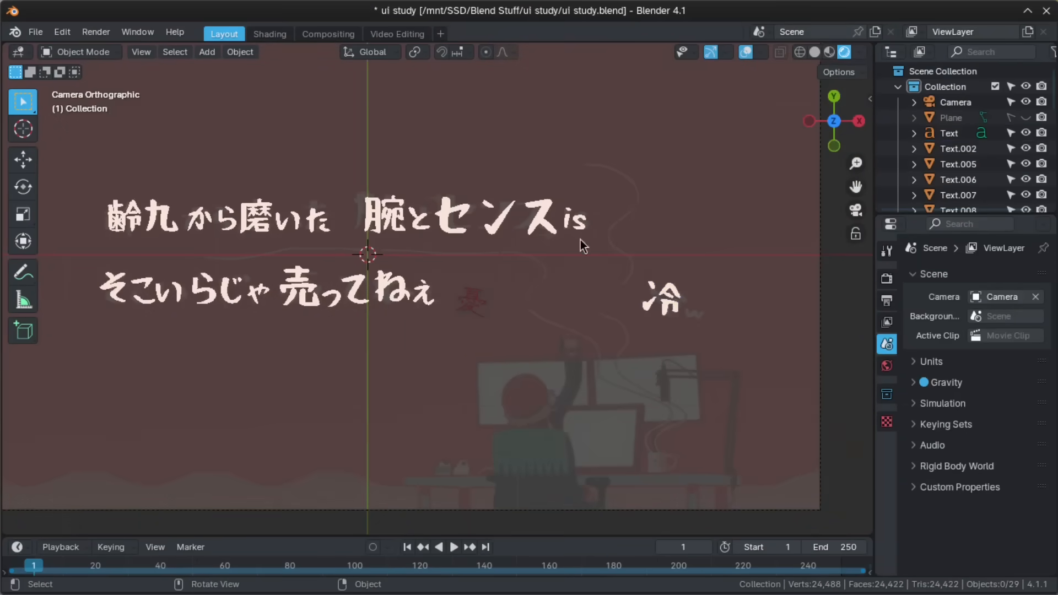
left_click(480, 306)
- Duplicate the first kanji object, 01-齢
key("shift+d")
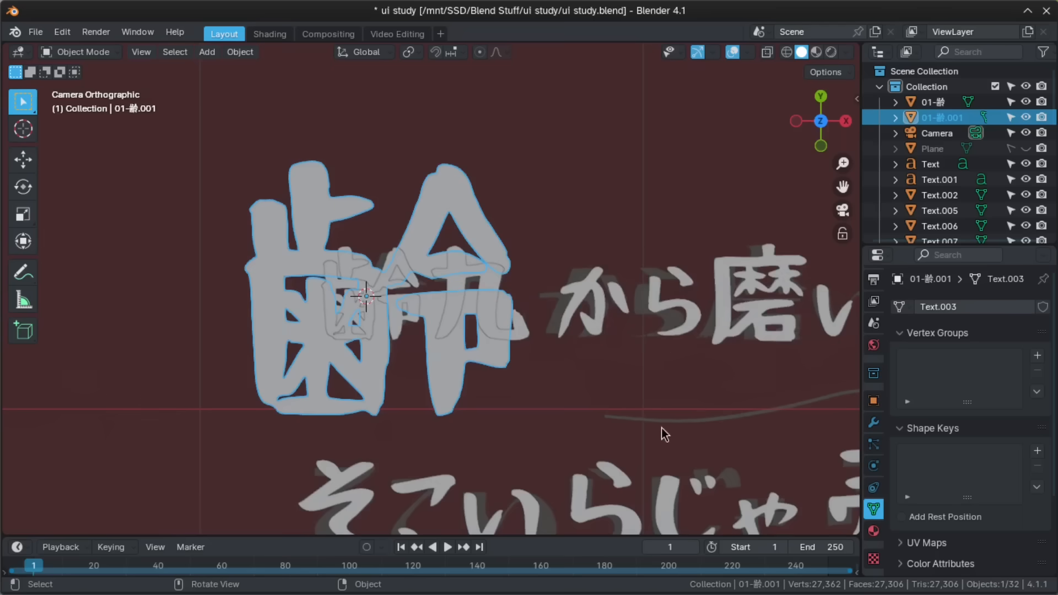
scroll(579, 367, "down", 4)
middle_click_drag(699, 354, 417, 349, "shift")
middle_click_drag(821, 370, 18, 399, "shift")
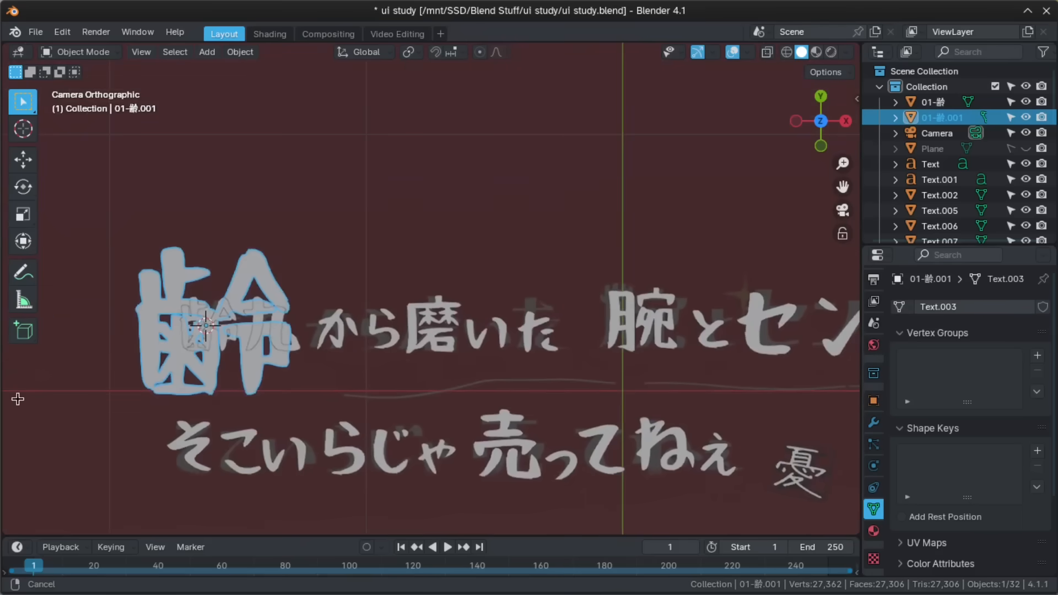
middle_click_drag(126, 366, 278, 367, "shift")
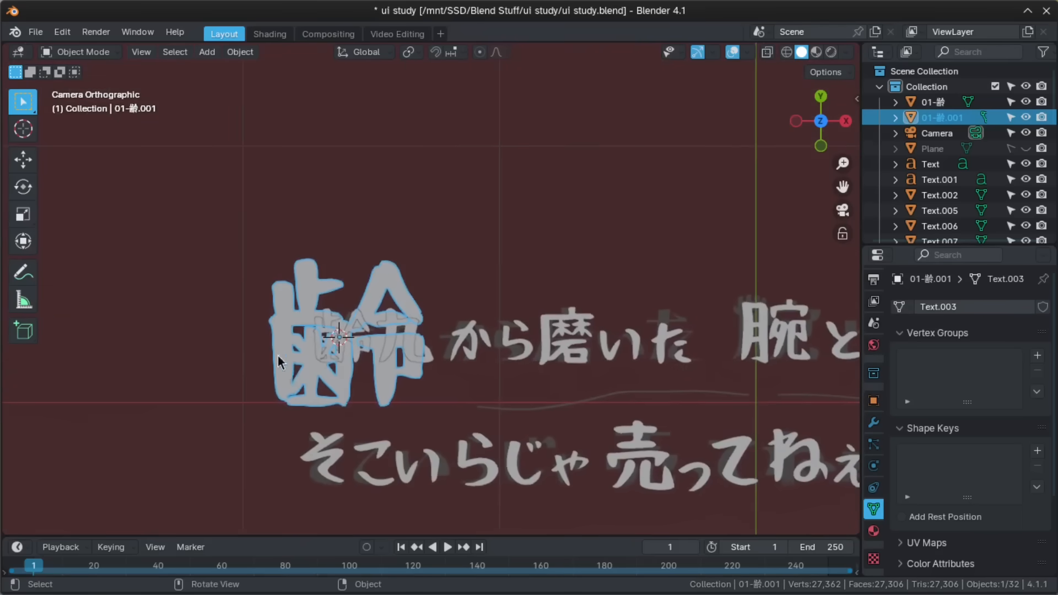
scroll(292, 373, "up", 8)
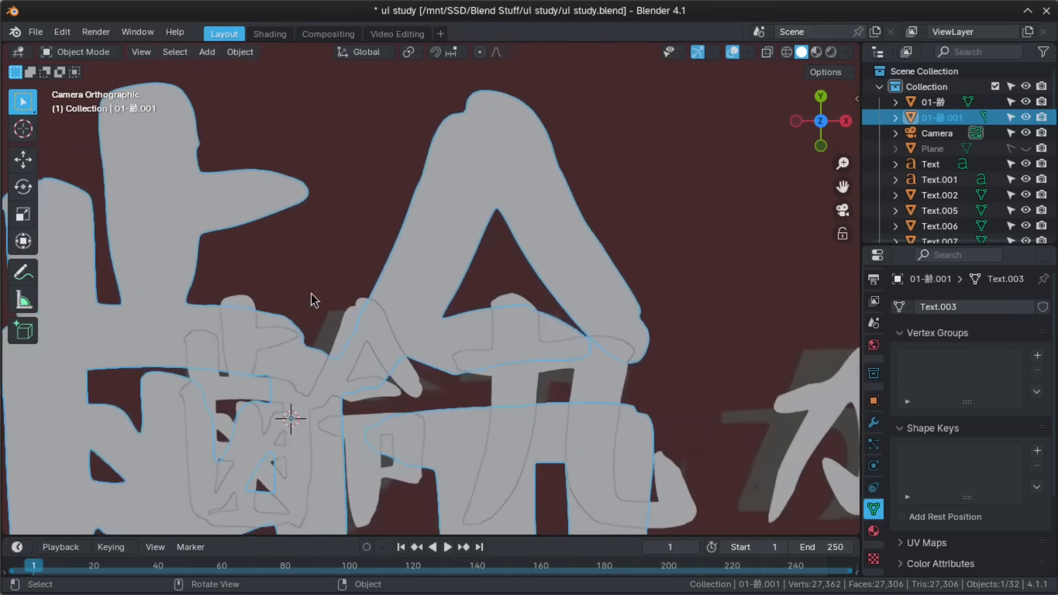
- Reduce the duplicated 齢 mesh to its outline by selecting the outer and inner boundary edge loops and removing the faces
key("Tab")
middle_click_drag(306, 260, 532, 301, "shift")
scroll(275, 210, "up", 5)
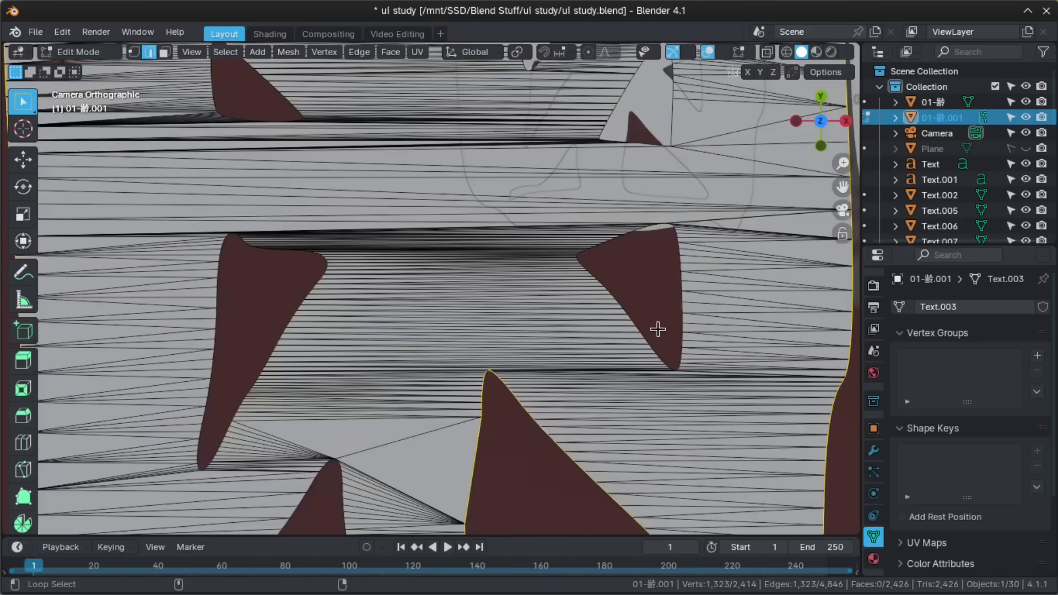
middle_click_drag(305, 227, 304, 455, "shift")
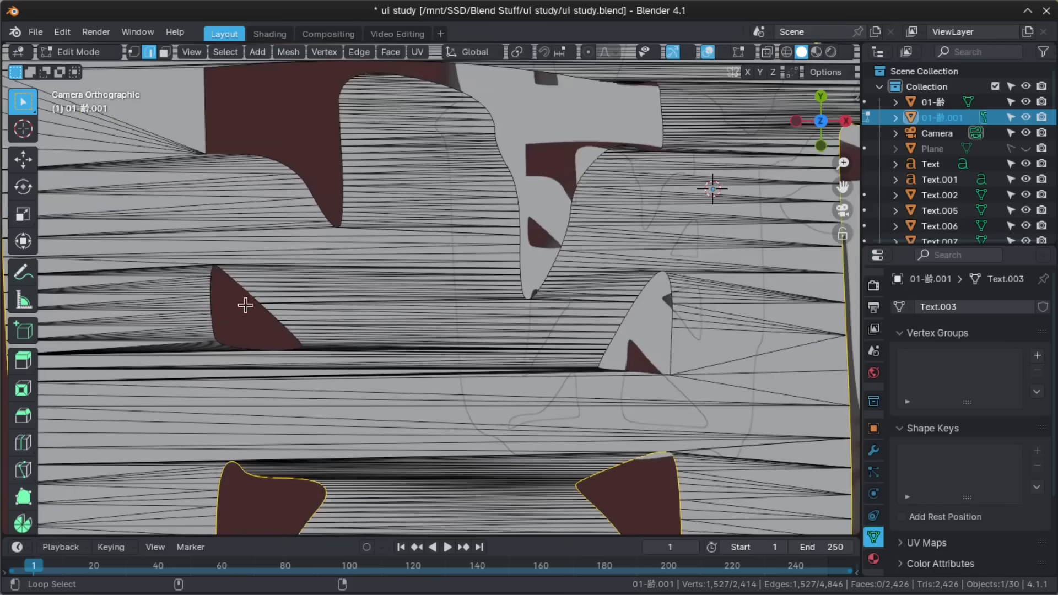
middle_click_drag(589, 182, 584, 353, "shift")
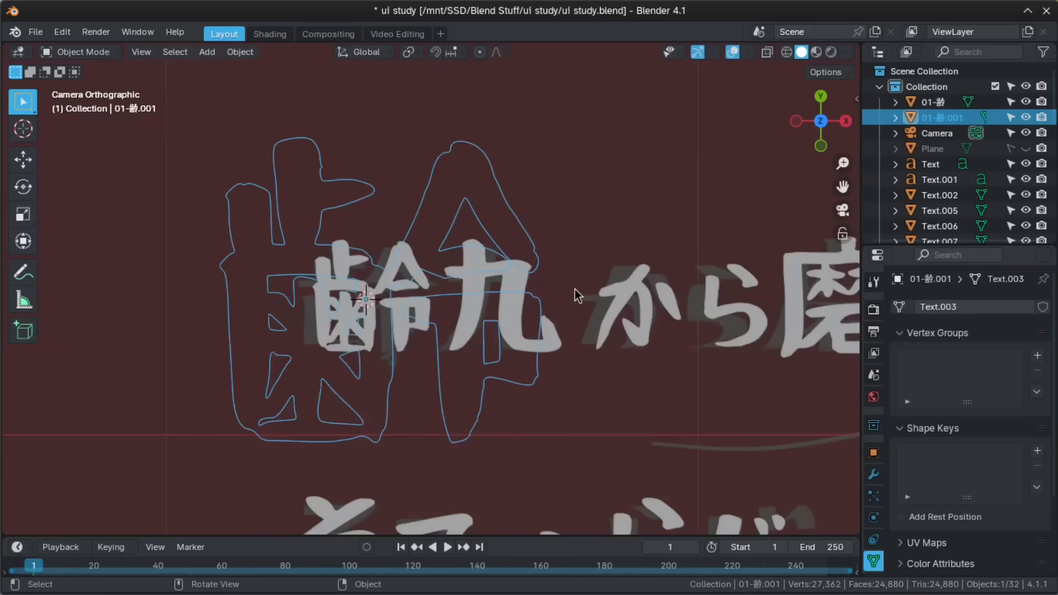
- Delete the outline-only copy of 齢 and make a fresh duplicate of the original kanji in place
key("x")
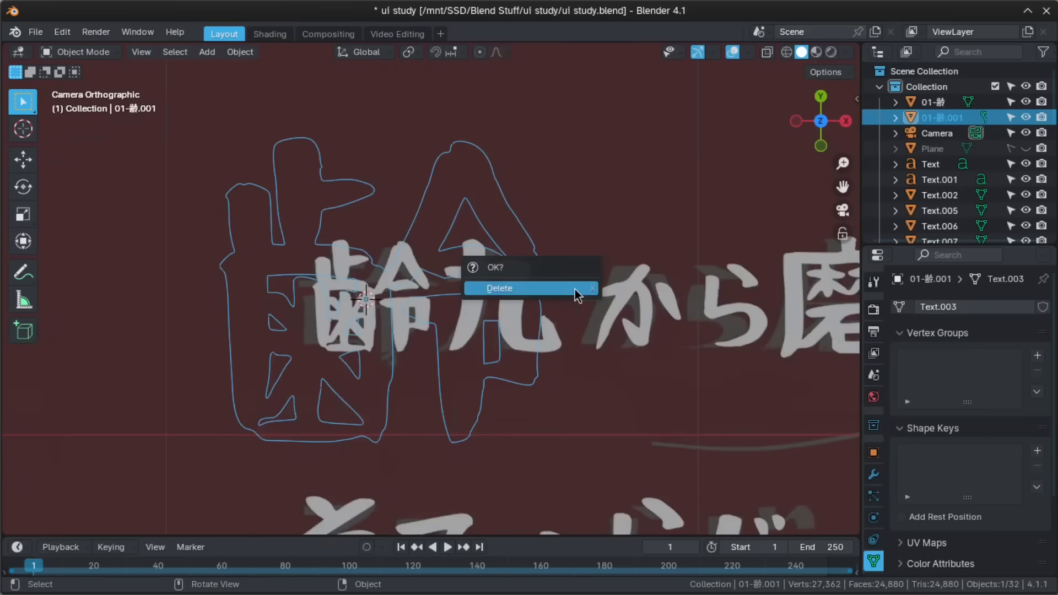
left_click(574, 289)
scroll(331, 306, "up", 2)
left_click(330, 306)
key("shift+d")
right_click(517, 352)
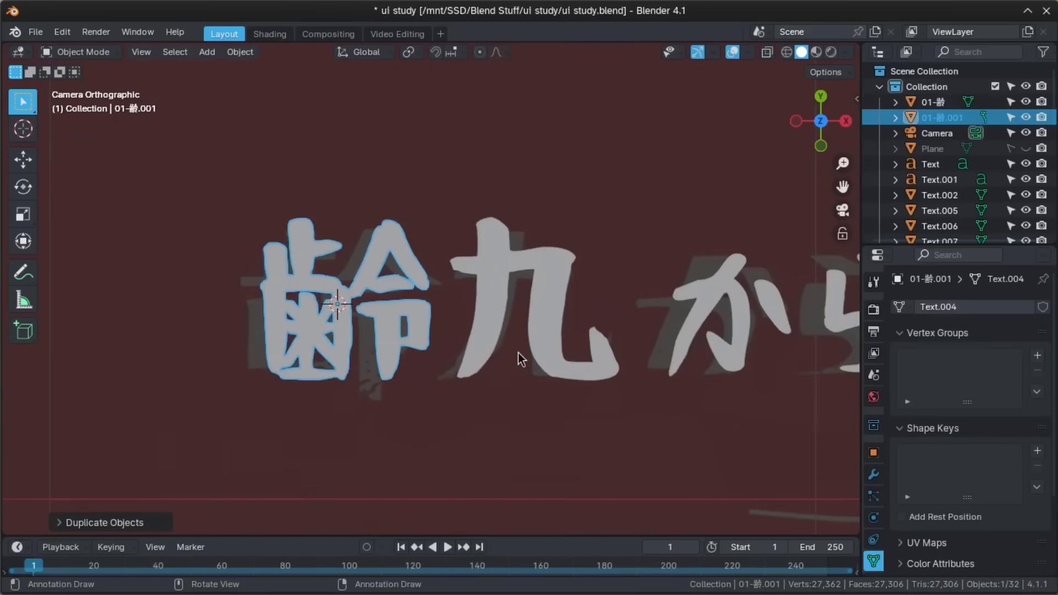
- Convert the duplicated 齢 mesh to a curve and scale the outline up well beyond the original character
key("F3")
type("convert")
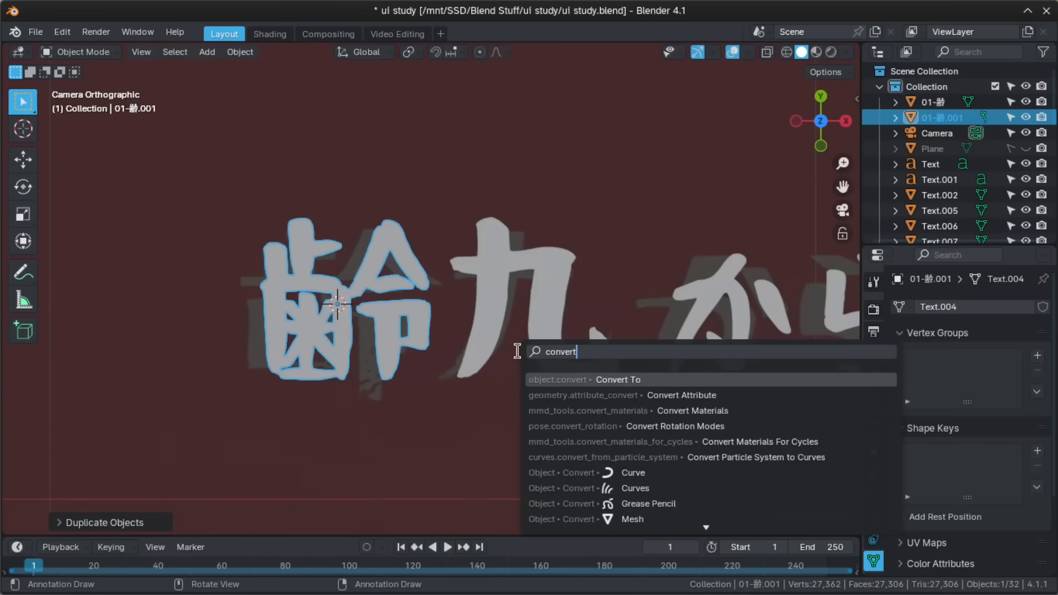
key("Return")
key("s")
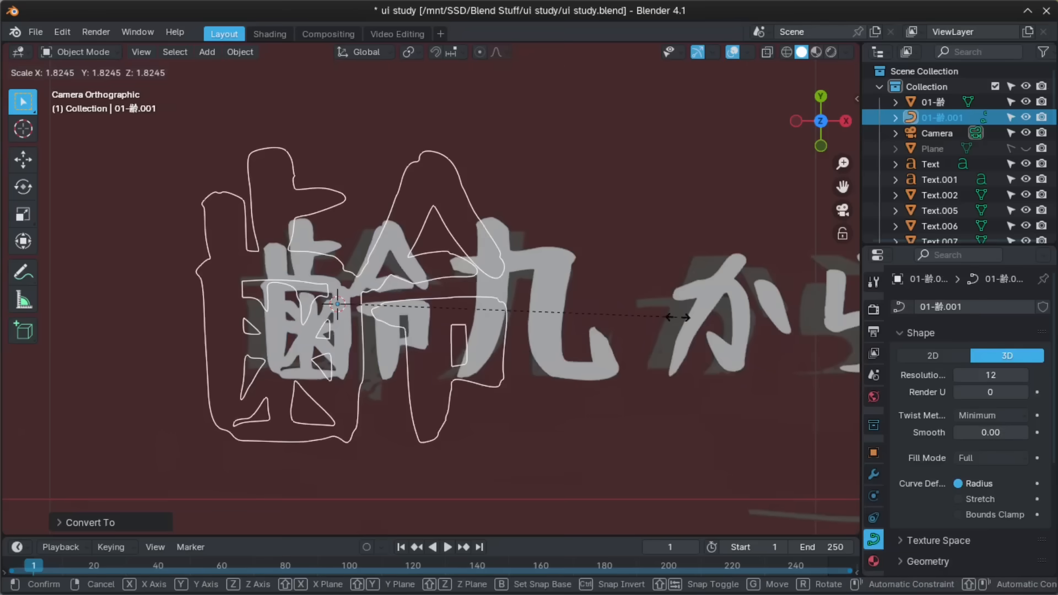
left_click(107, 329)
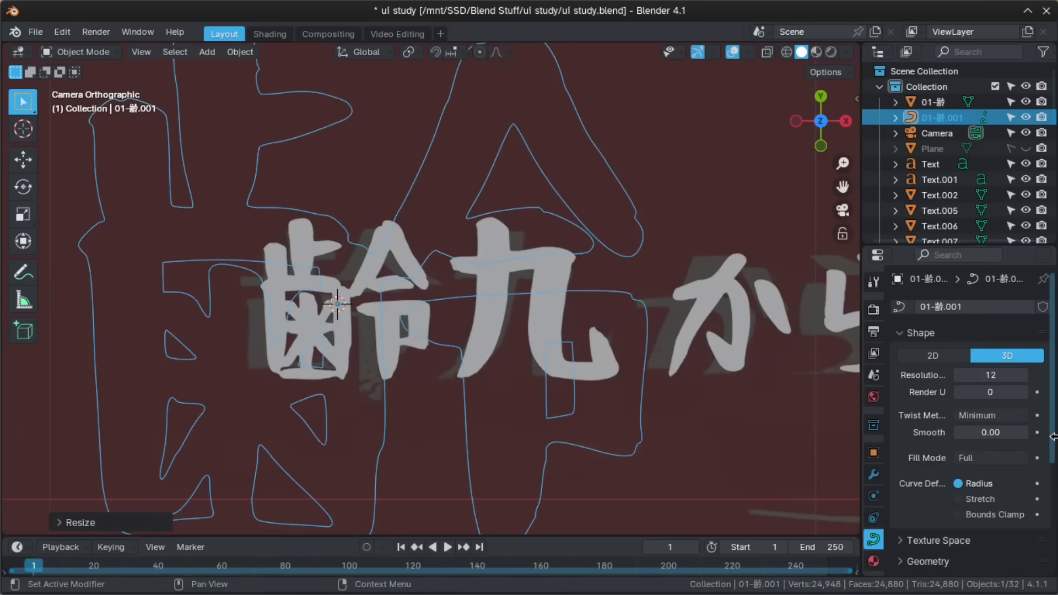
scroll(996, 489, "down", 4)
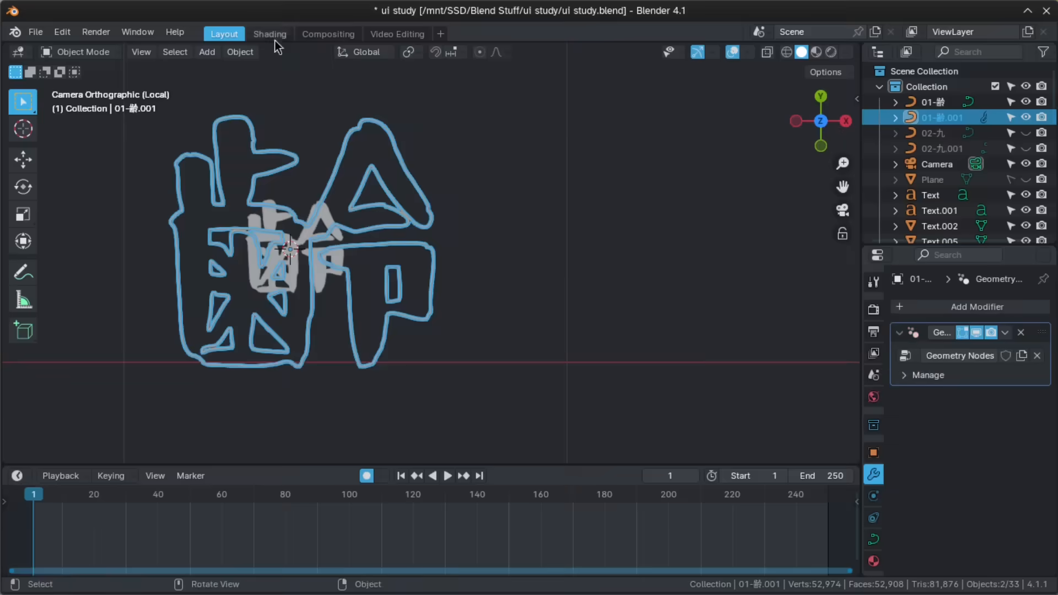
- In the geometry node setup, insert a Delete Geometry node before the output and expose its Selection as a group input
left_click(269, 34)
left_click(18, 52)
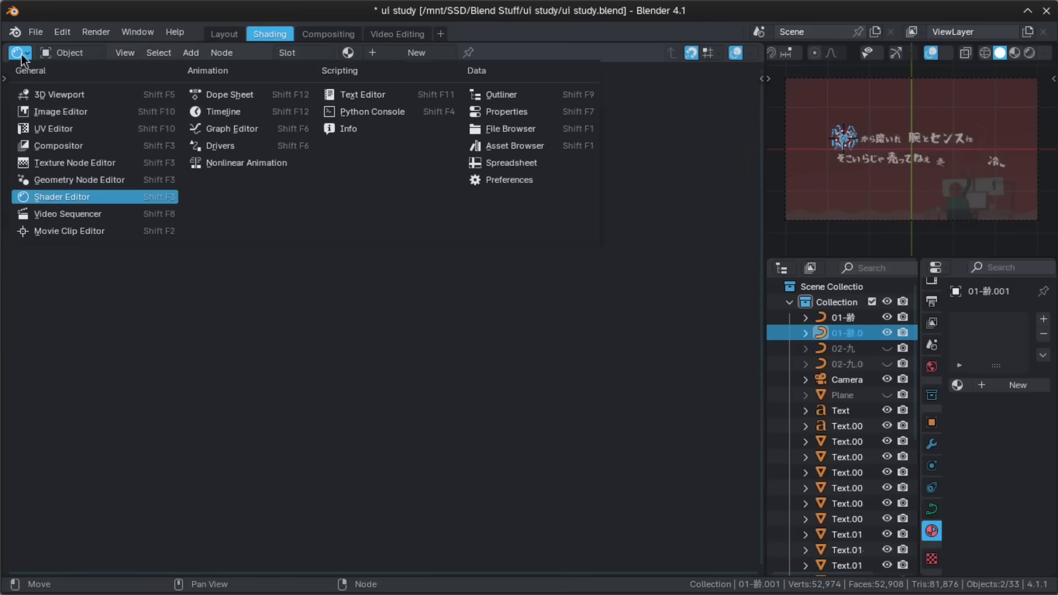
left_click(55, 197)
key("shift+a")
type("d")
key("Return")
left_click(438, 296)
left_click_drag(447, 346, 328, 345)
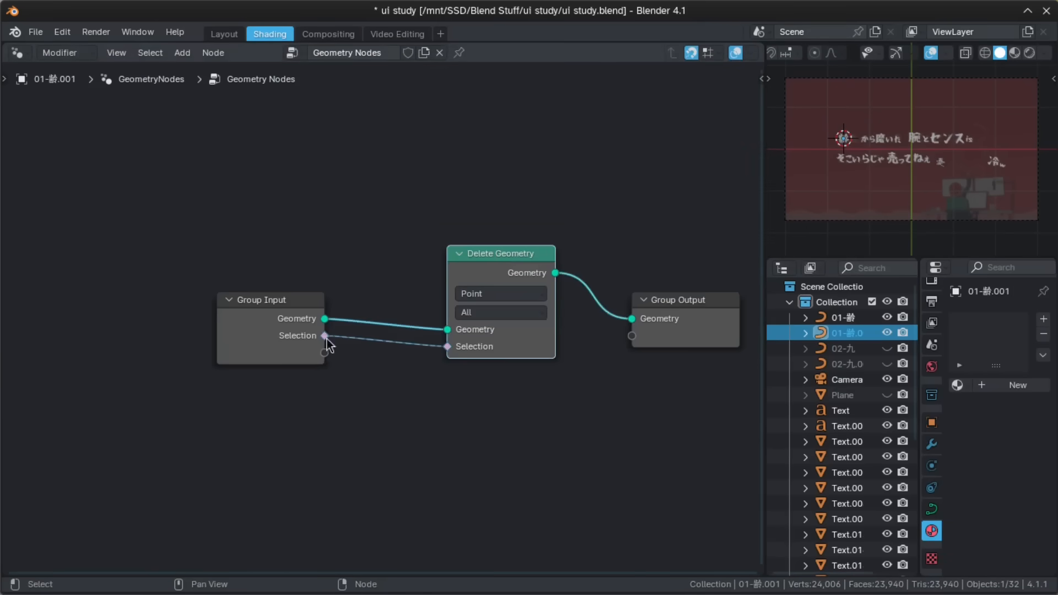
- Save the file and turn off Selection in the 齢 outline's Delete modifier
key("ctrl+s")
key("ctrl+Page_Up")
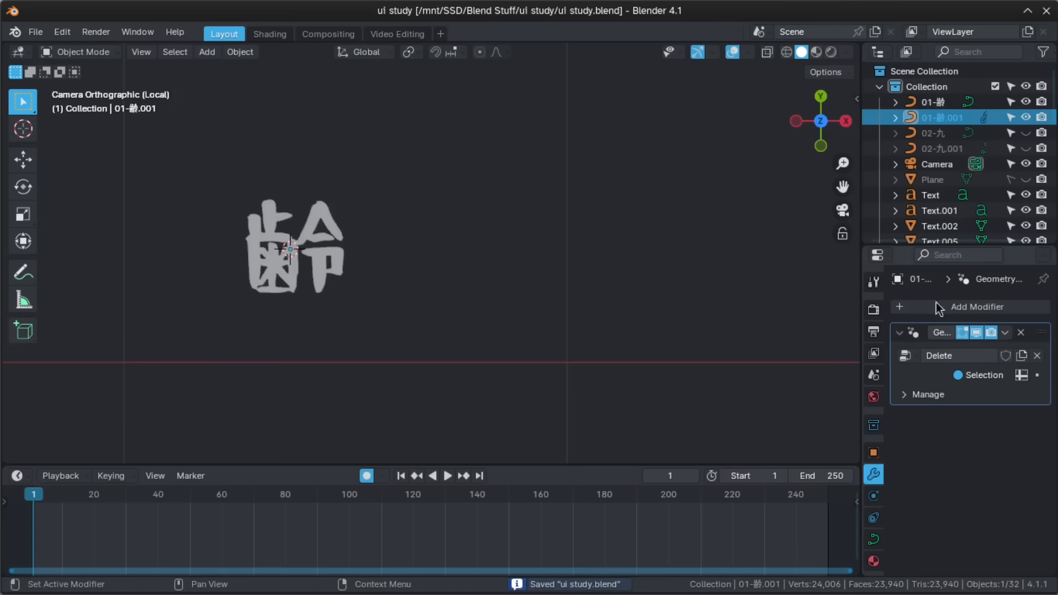
left_click(958, 375)
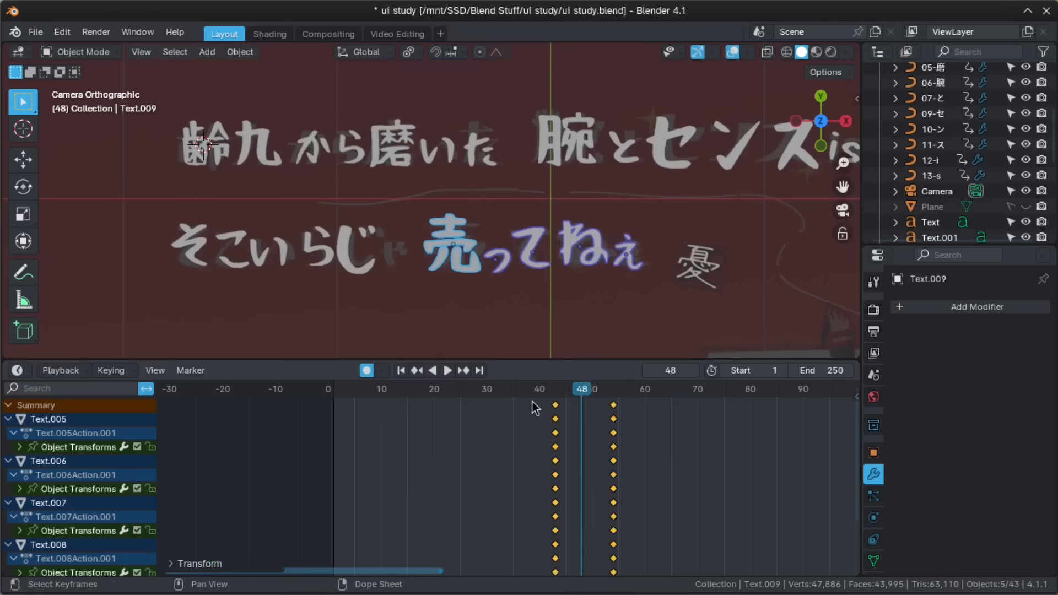
- Scale the 売ってねぇ characters at frame 48
key("s")
left_click(611, 254)
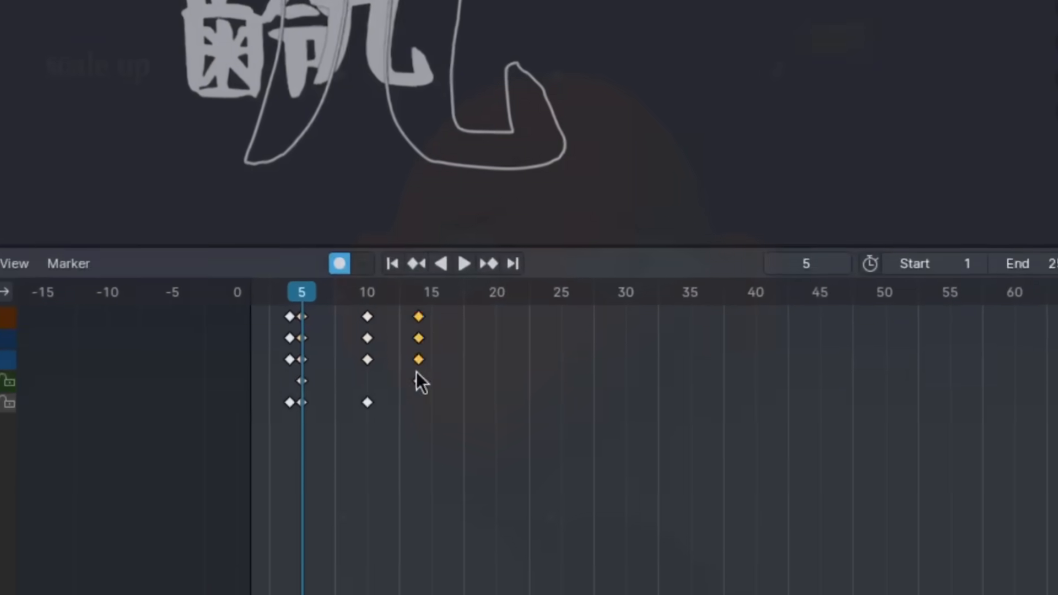
- Move the 九 outline's last transform keyframes to frame 10 and play back the result
left_click_drag(415, 371, 363, 372)
key("space")
left_click(248, 288)
key("space")
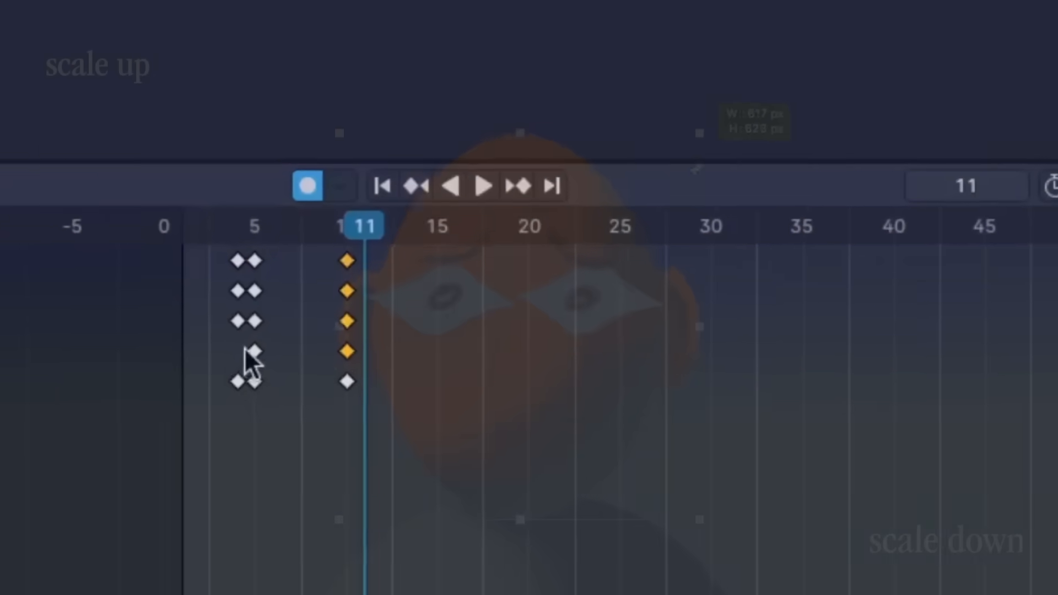
right_click(246, 348)
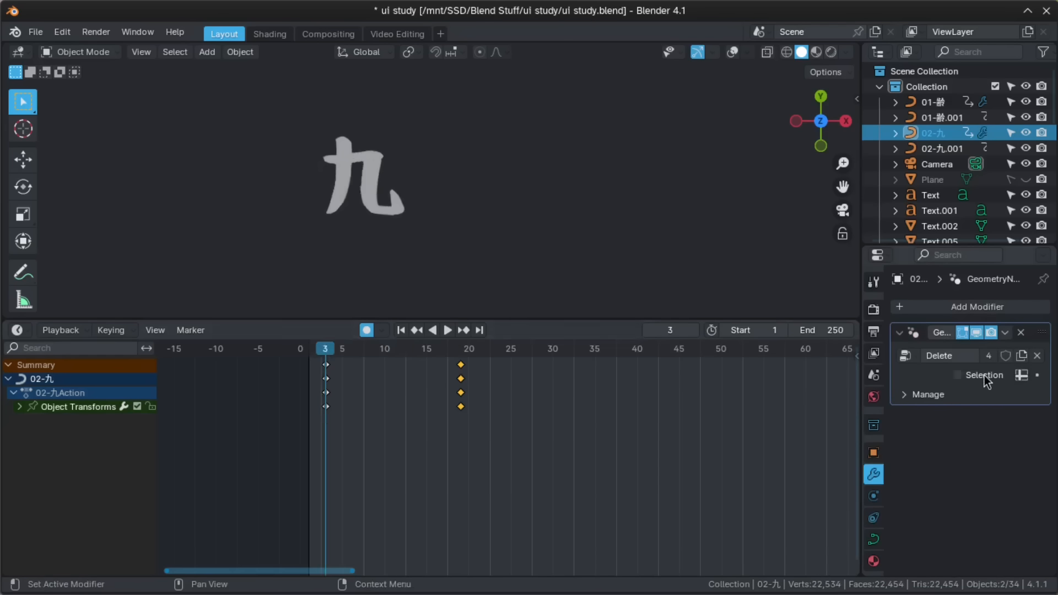
- Preview the 九 animation, retime its transform keyframes and scale the character
key("space")
key("space")
left_click_drag(360, 407, 418, 407)
key("s")
left_click(564, 229)
key("space")
- Adjust the easing of the 九 outline's transform keyframes around frame 5 and replay the animation to check it
left_click(342, 407)
right_click(337, 407)
left_click(435, 441)
key("space")
left_click(334, 350)
key("space")
key("space")
left_click(343, 350)
key("space")
key("space")
right_click(342, 409)
left_click(354, 348)
key("space")
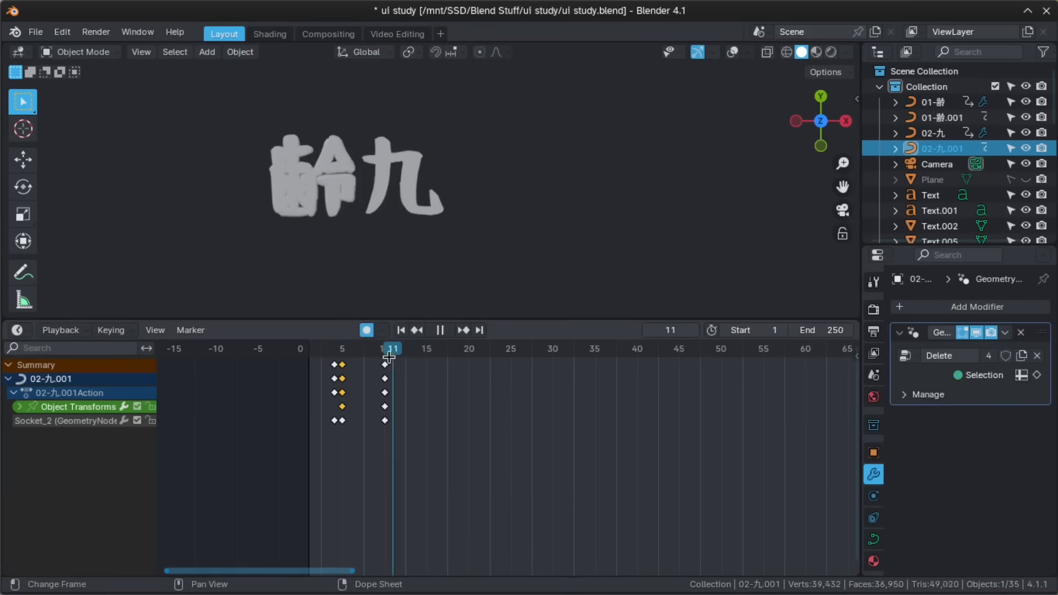
- Keyframe the curve Fill Mode of 九 on adjacent frames, using Front for the filled state
left_click(873, 539)
scroll(969, 413, "down", 5)
left_click(990, 334)
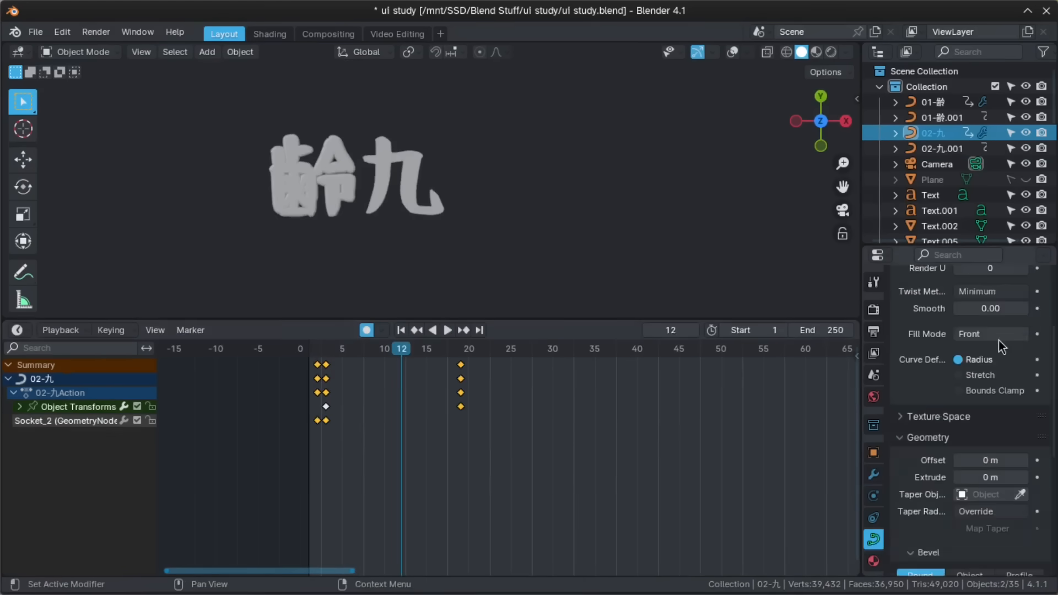
scroll(508, 435, "up", 3)
left_click_drag(362, 425, 395, 445)
scroll(981, 460, "down", 3)
key("Left")
key("i")
key("Right")
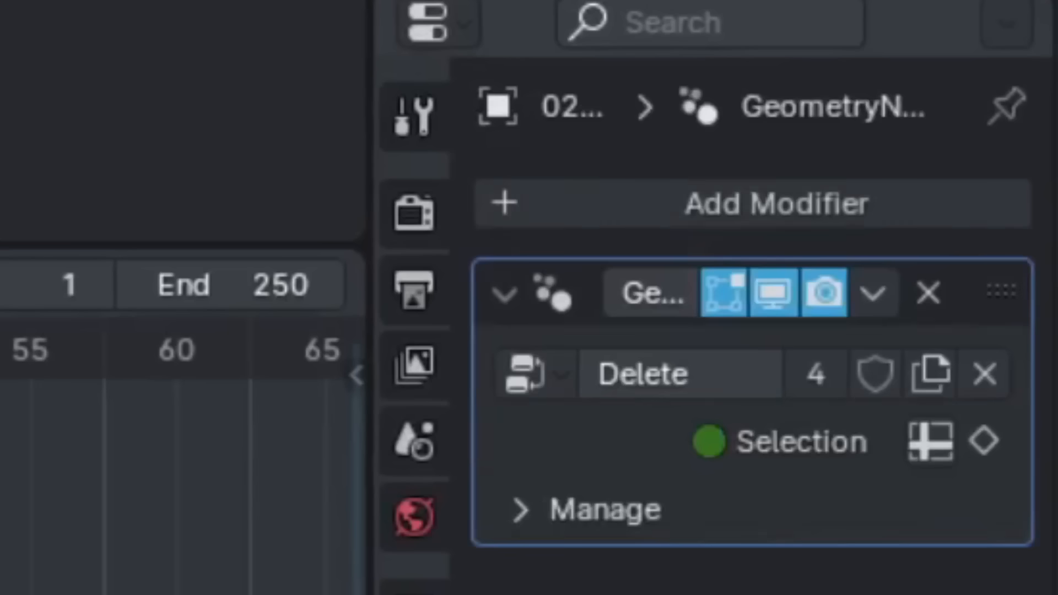
left_click(874, 539)
scroll(970, 386, "down", 5)
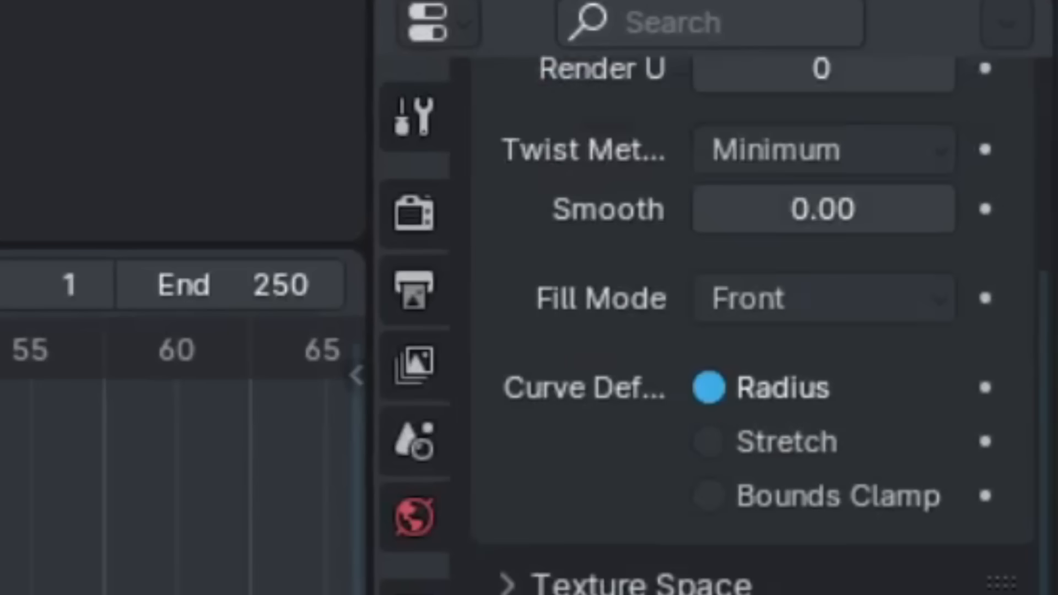
key("i")
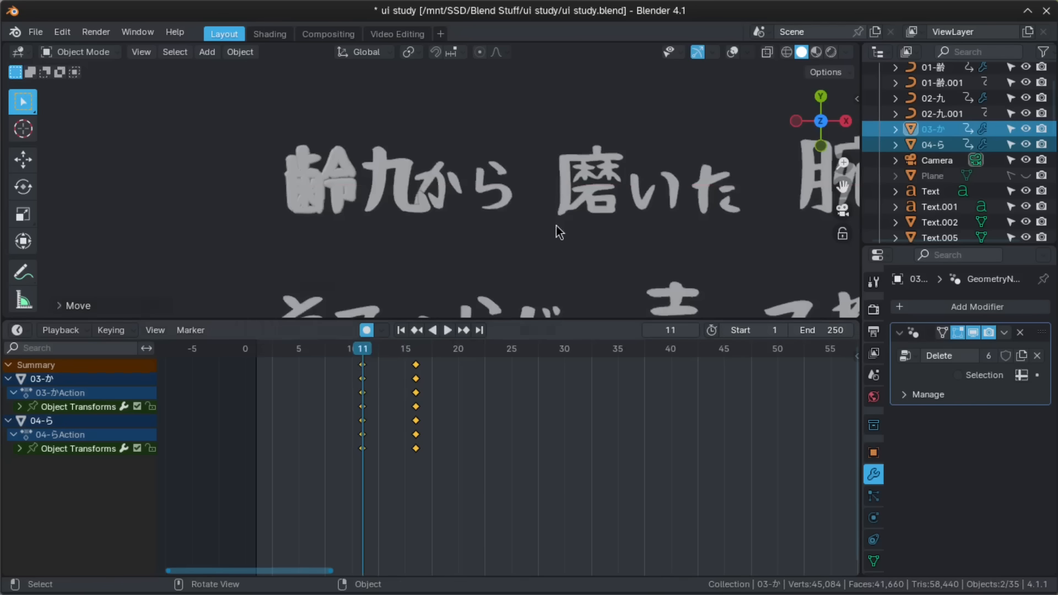
- Set the か and ら keyframes to Exponential interpolation, adjust their easing and preview the motion
right_click(362, 392)
mouse_move(361, 389)
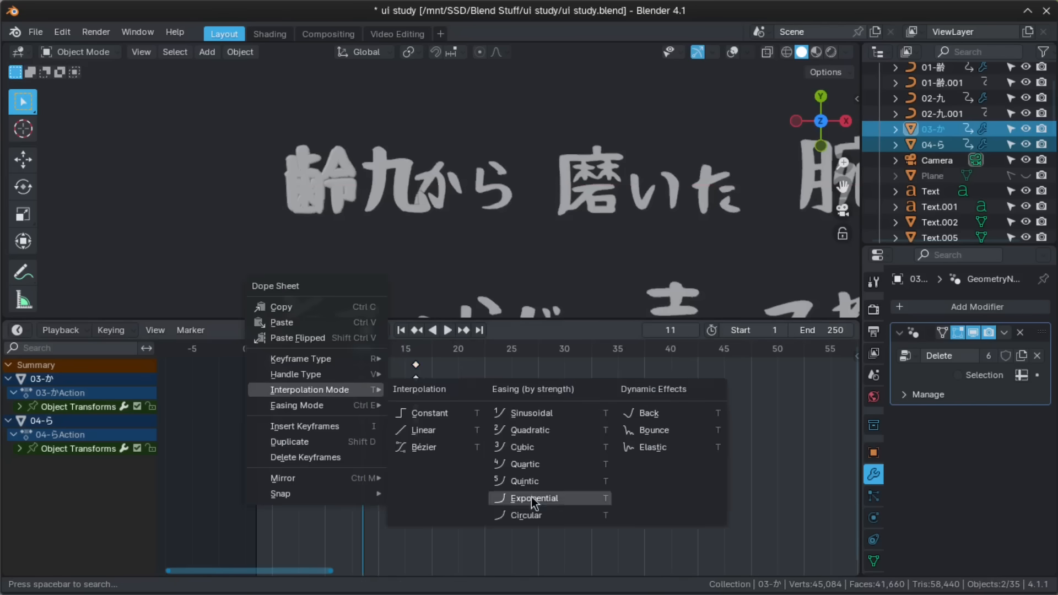
left_click(531, 500)
right_click(430, 438)
mouse_move(432, 456)
left_click(522, 494)
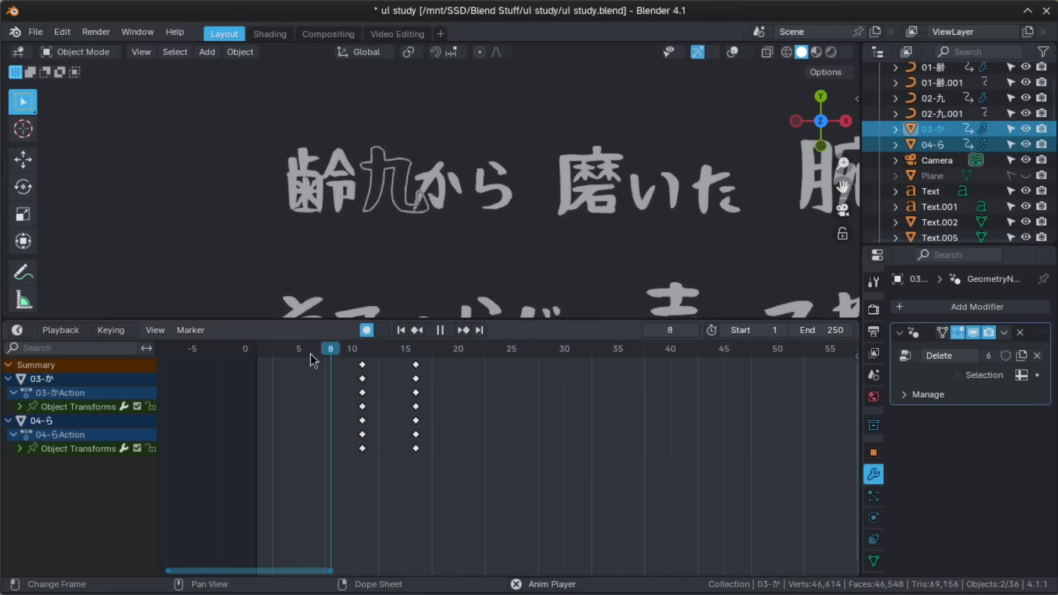
left_click_drag(354, 351, 355, 350)
key("g")
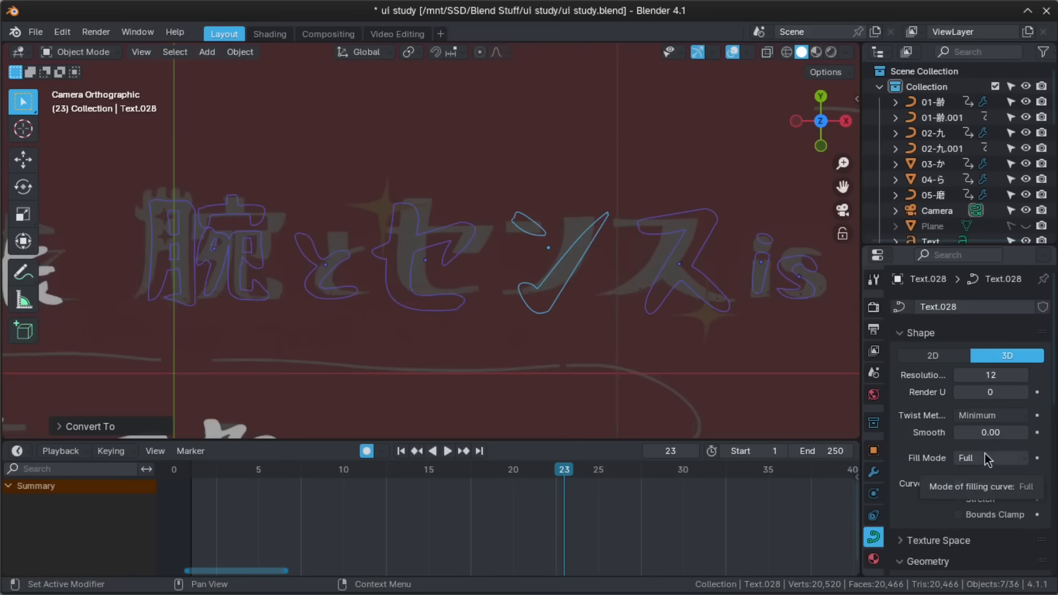
- Set the converted 腕 curve to a 2D shape with Fill Mode Front and dismiss the command search
left_click(985, 455)
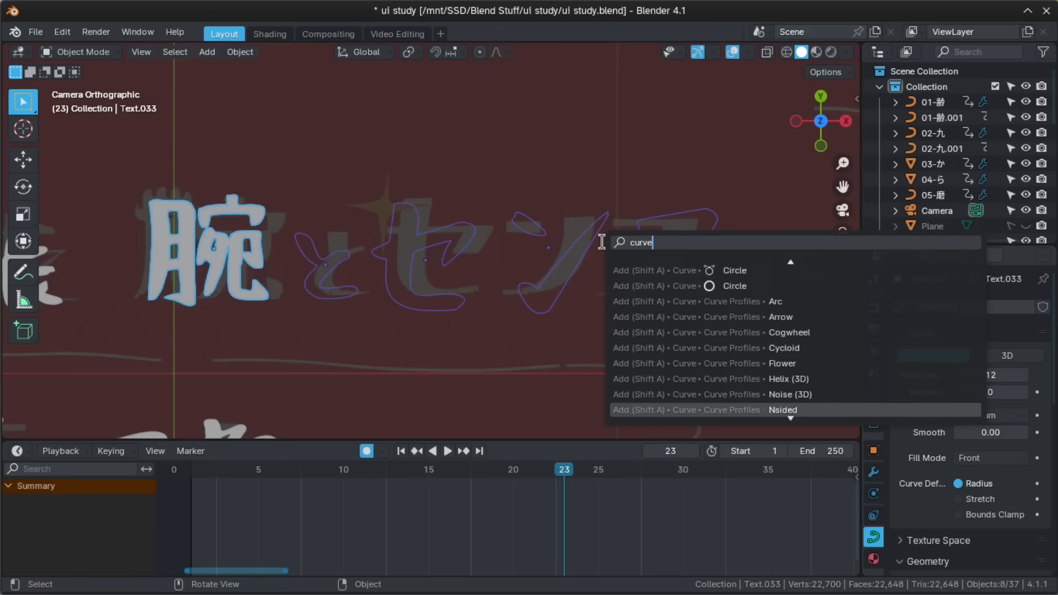
key("Escape")
scroll(604, 243, "down", 4)
scroll(608, 244, "up", 3)
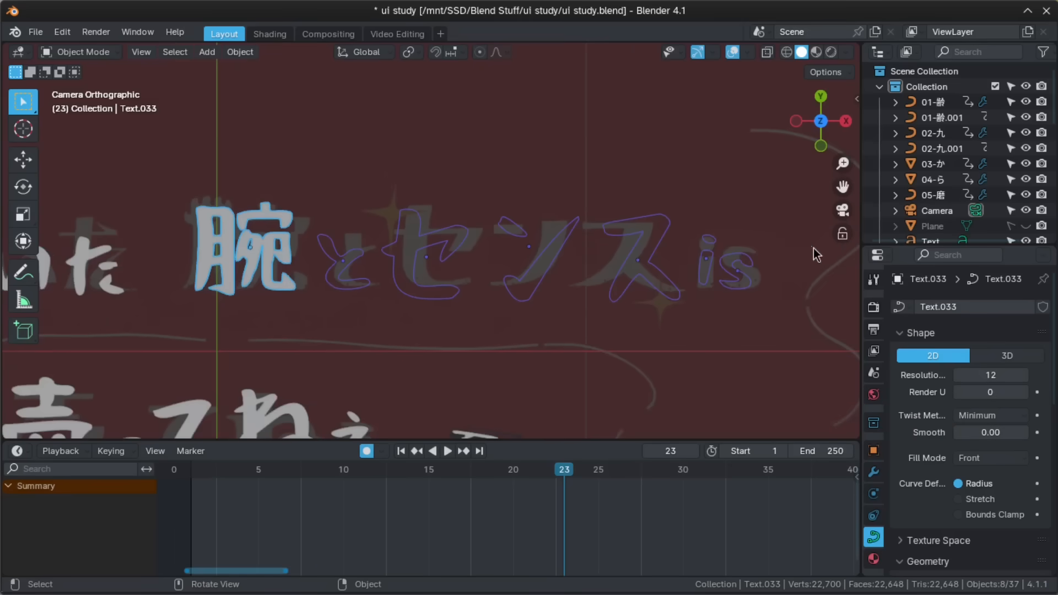
- Switch all the センスis curves together between 3D and 2D shape, ending on 2D
left_click_drag(348, 197, 574, 288)
left_click_drag(593, 231, 352, 283)
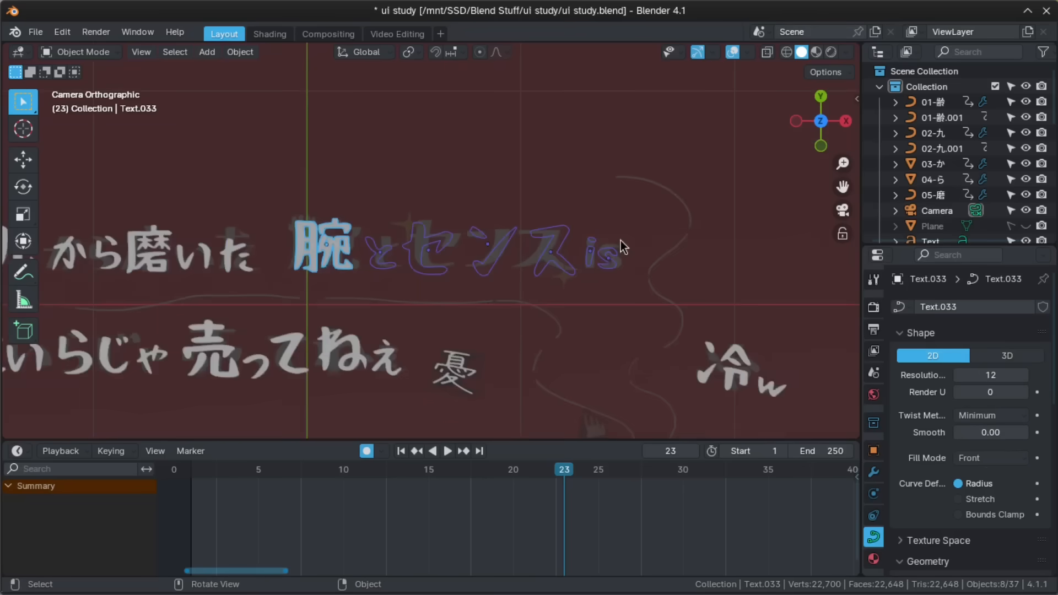
scroll(620, 242, "up", 3)
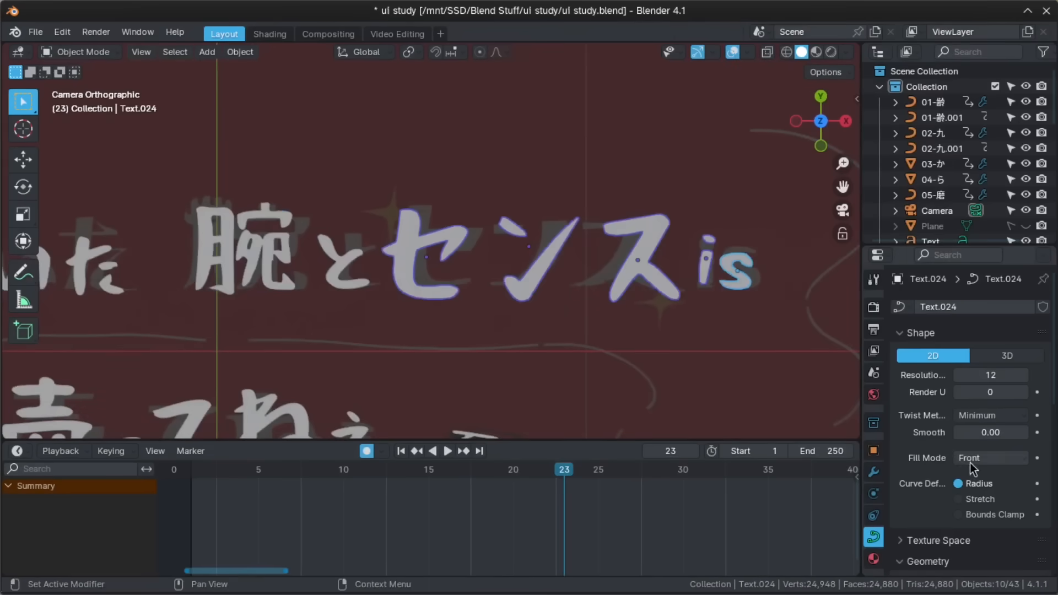
left_click(1006, 355, "alt")
left_click(933, 355, "alt")
left_click(1007, 355, "alt")
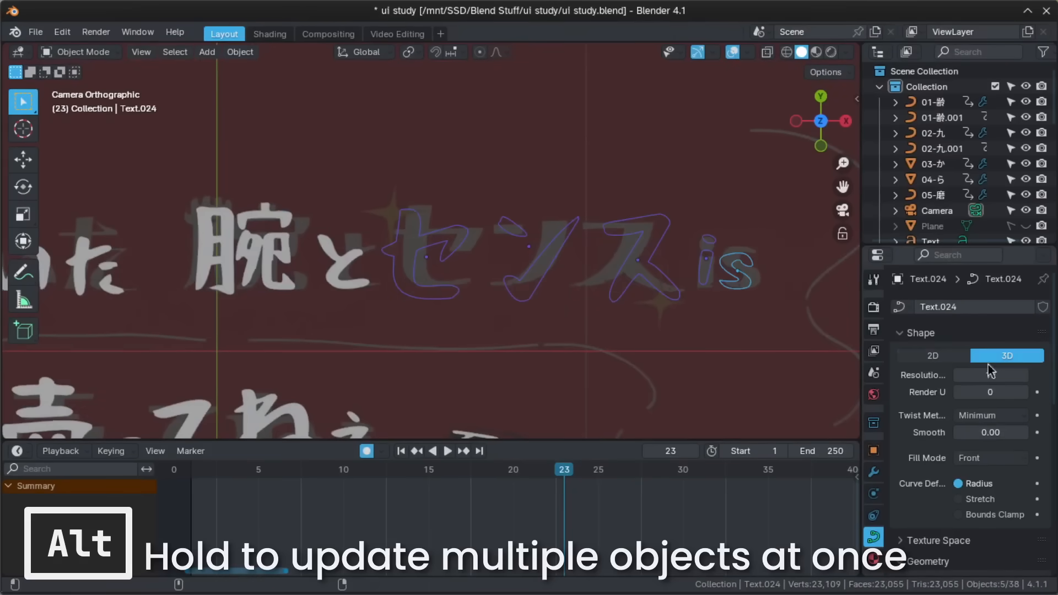
left_click(933, 355, "alt")
scroll(615, 309, "up", 5)
left_click(1007, 356)
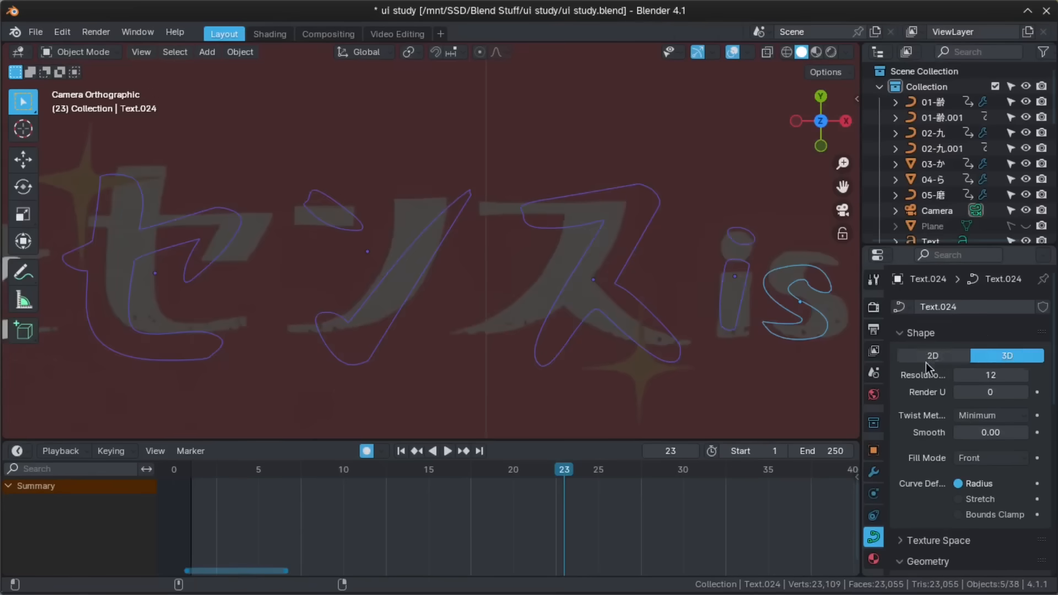
left_click(954, 358)
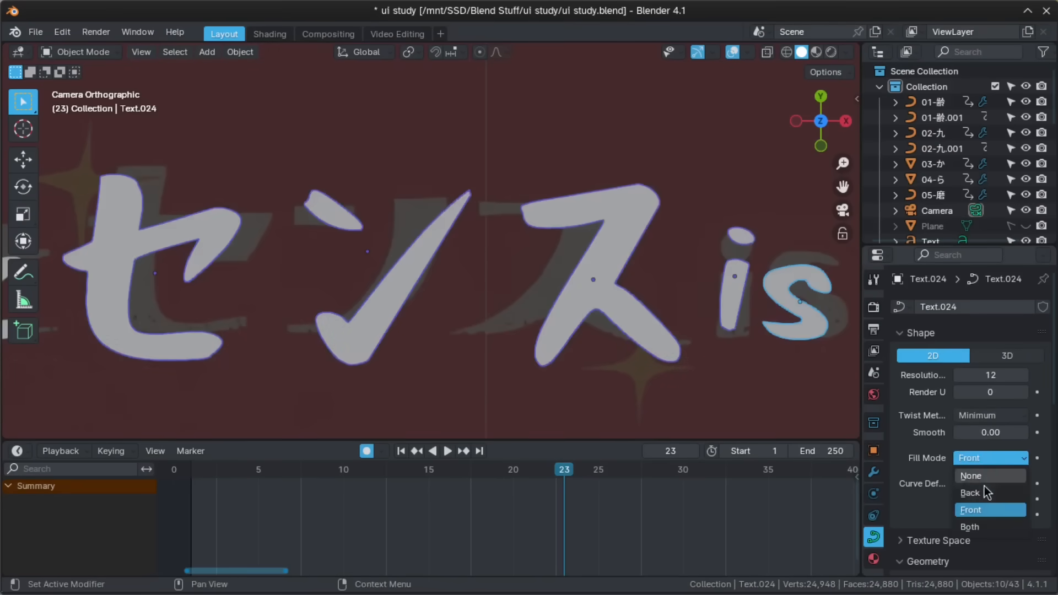
- Set the Fill Mode of the センスis curves to None
left_click(989, 477)
left_click(1006, 527)
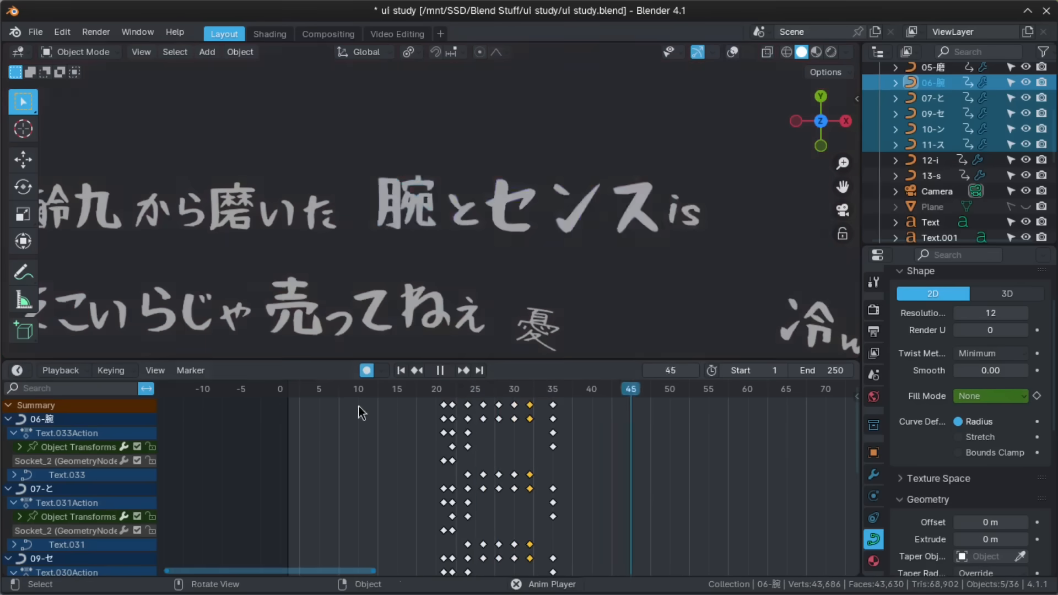
- Scrub the 腕とセンス animation to frame 24 and set the curves' Fill Mode to Front
key("space")
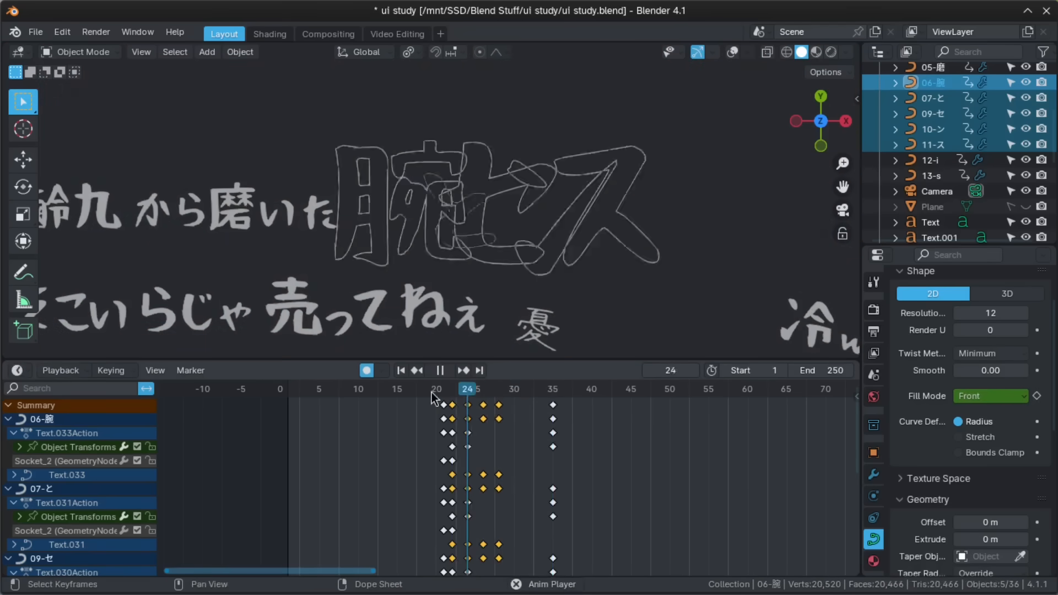
left_click_drag(435, 392, 466, 396)
left_click(990, 396)
left_click(987, 441)
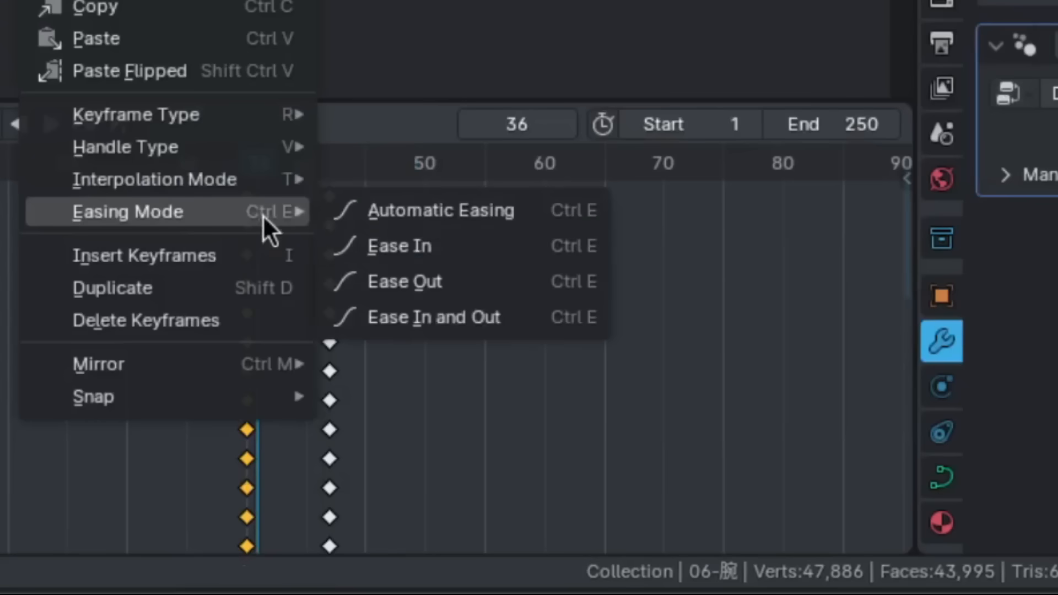
- Select the second lyric line's transform keyframes at frames 38 and 54
mouse_move(266, 181)
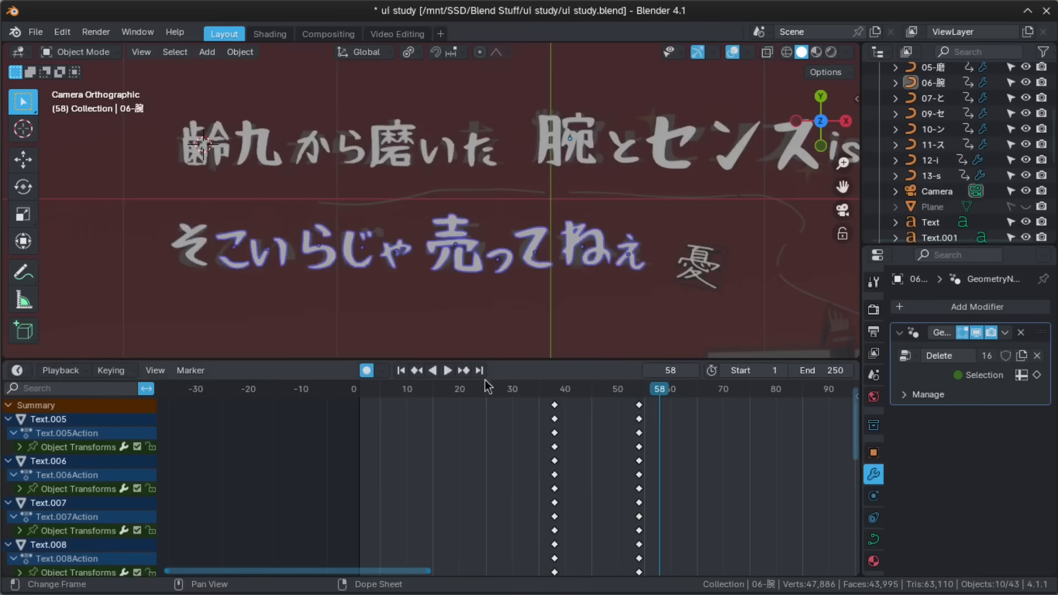
left_click_drag(736, 476, 440, 359)
middle_click_drag(572, 505, 546, 506)
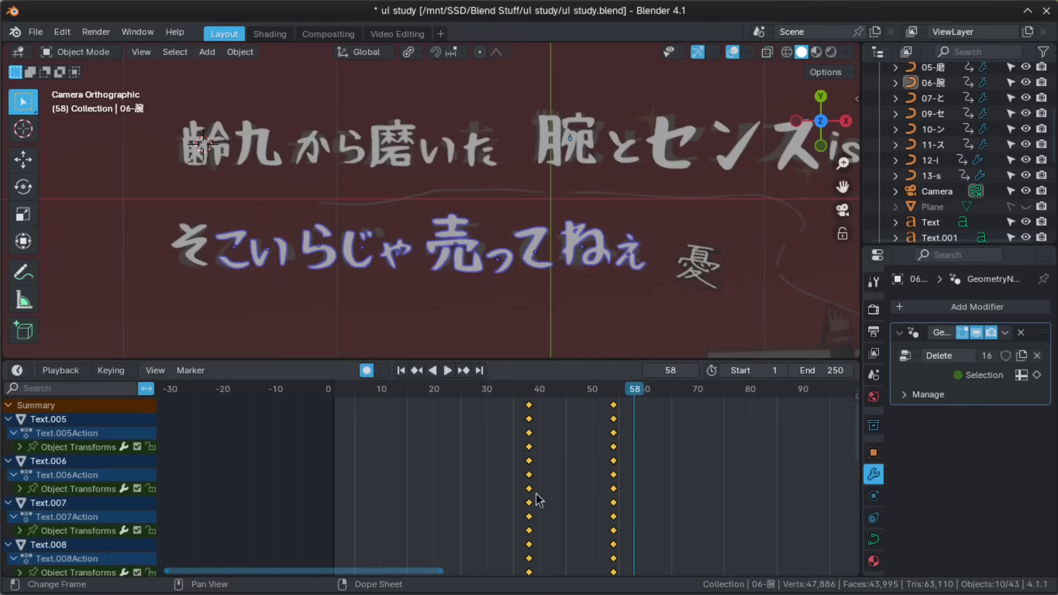
- Select every second-line character after そ and delay their keyframes by two frames
left_click(206, 229)
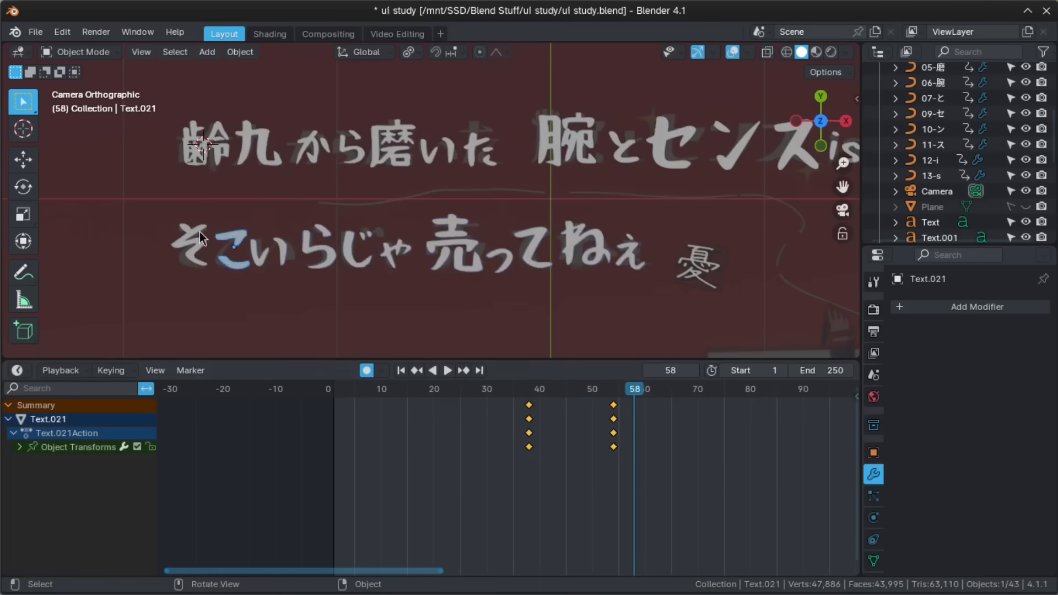
left_click_drag(177, 219, 590, 283)
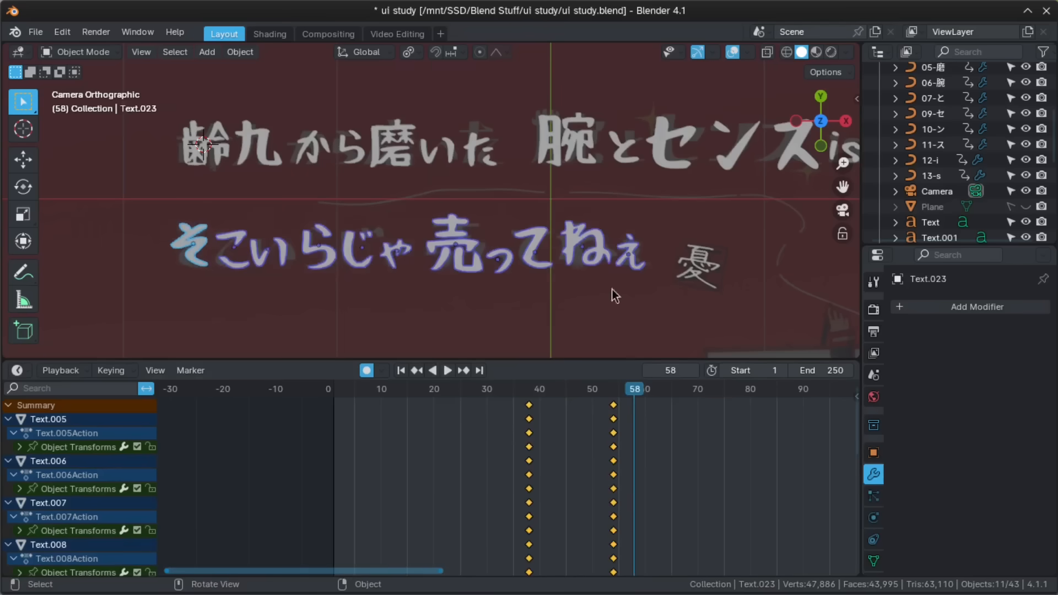
left_click(620, 266)
left_click_drag(652, 218, 226, 273)
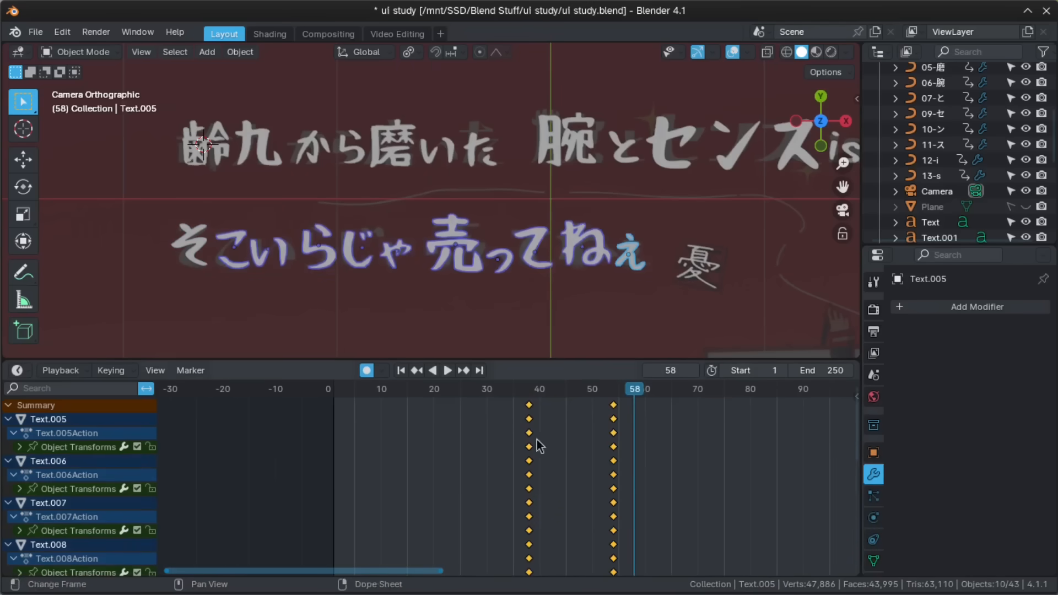
left_click(491, 413)
- Delay the transform keyframes of the second-line characters after こ by two frames, and those after い by two more
left_click_drag(277, 214, 637, 307)
left_click_drag(678, 425, 633, 427)
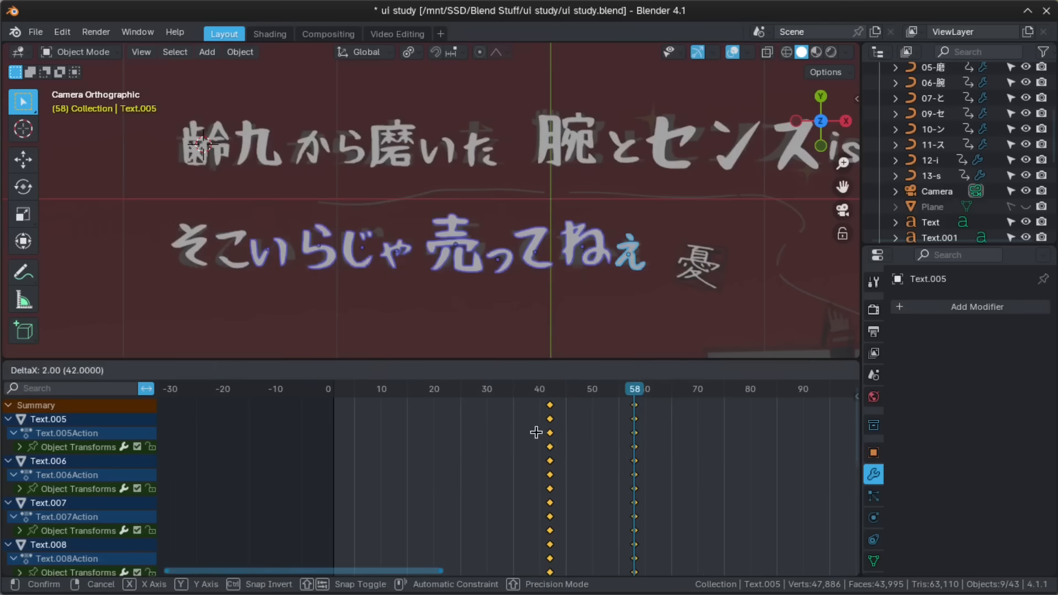
left_click_drag(316, 224, 638, 303)
key("g")
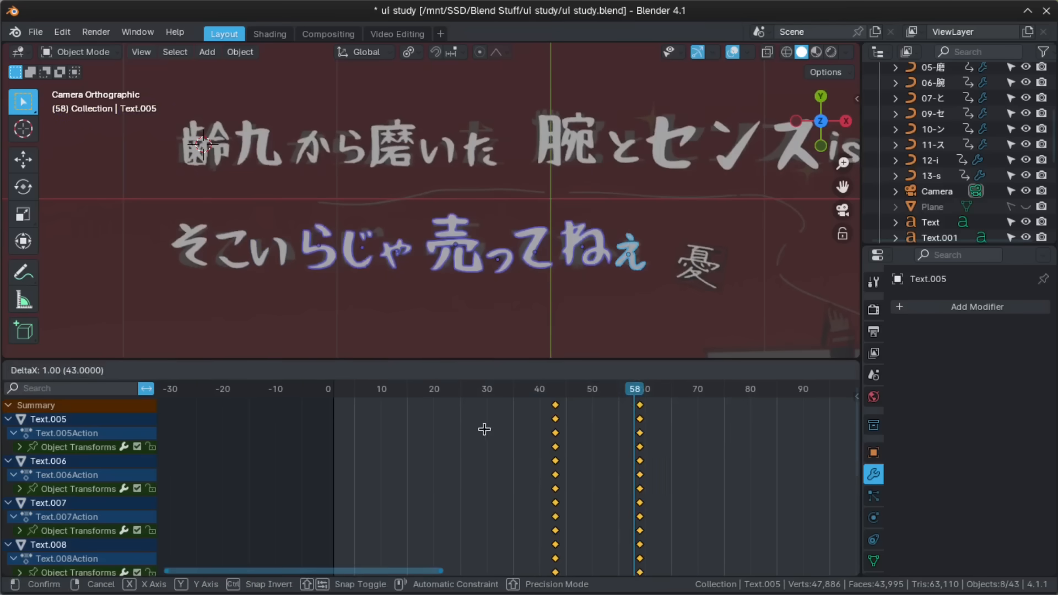
left_click(489, 430)
- Delay the keyframes of the characters after ら, shift those of 売ってねぇ to frames 49 and 65, and play back the timing
left_click_drag(361, 221, 657, 293)
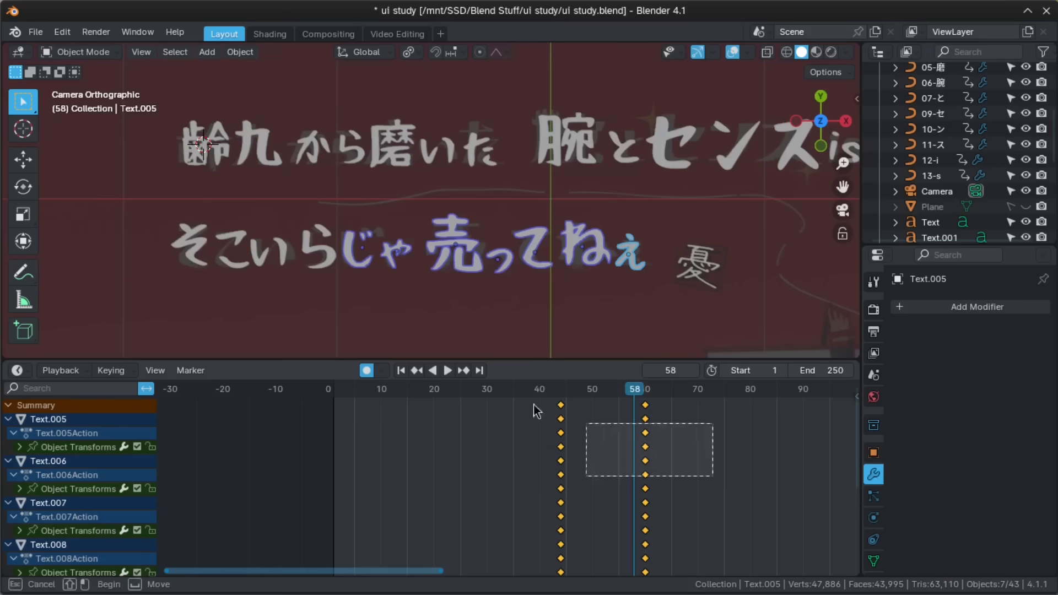
key("g")
left_click(564, 413)
left_click_drag(419, 212, 610, 292)
left_click(629, 254, "shift")
left_click_drag(772, 464, 555, 408)
key("g")
left_click(569, 408)
key("space")
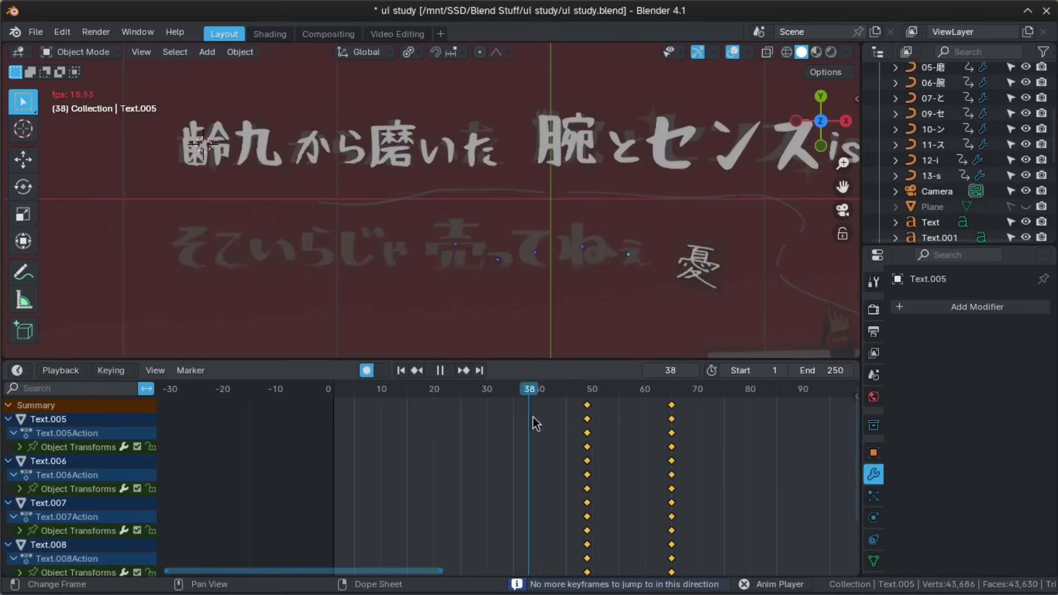
left_click(469, 388)
key("space")
- Make 売 the active character of 売ってねぇ and change the interpolation and easing of the group's first keyframes
left_click(455, 244, "shift")
left_click_drag(613, 389, 587, 389)
left_click_drag(603, 429, 567, 401)
key("t")
key("ctrl+e")
left_click_drag(590, 389, 655, 389)
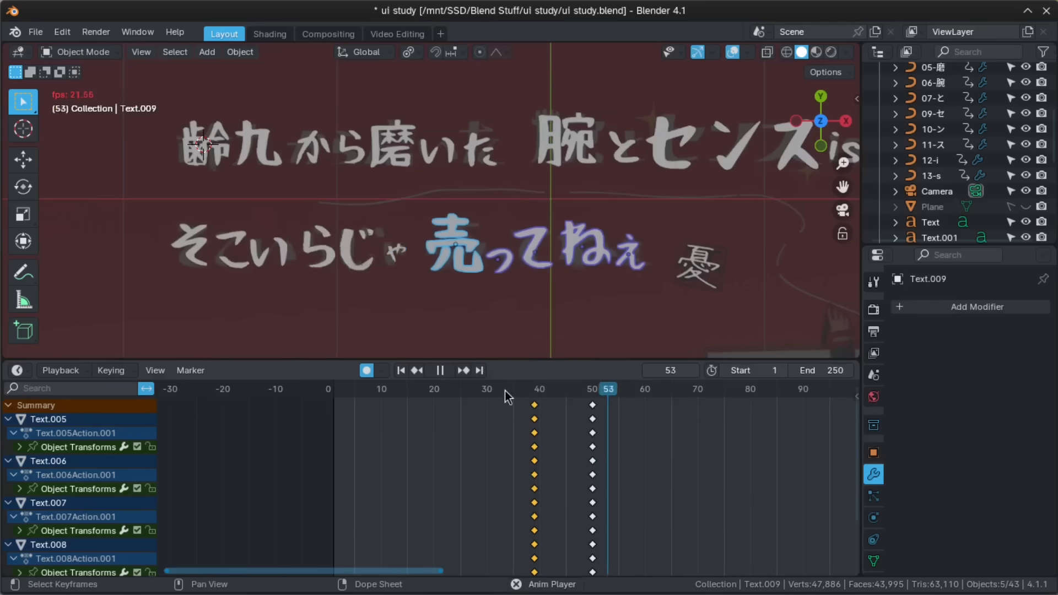
right_click(508, 396)
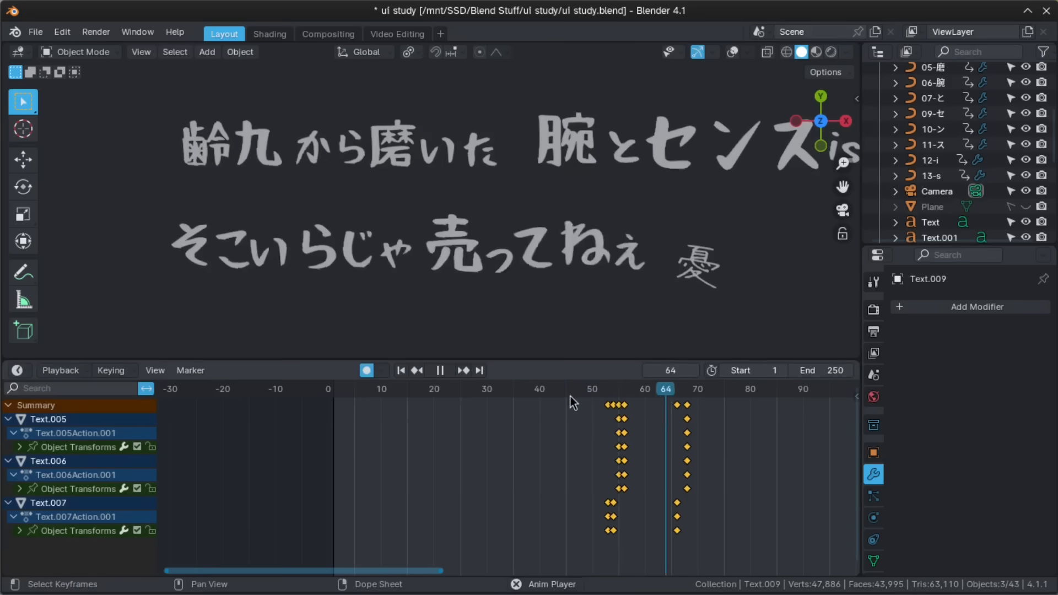
- Key the scale of 売ってねぇ at frame 43, scale the characters to 0 at frame 42, and replay the entrance
key("ctrl+s")
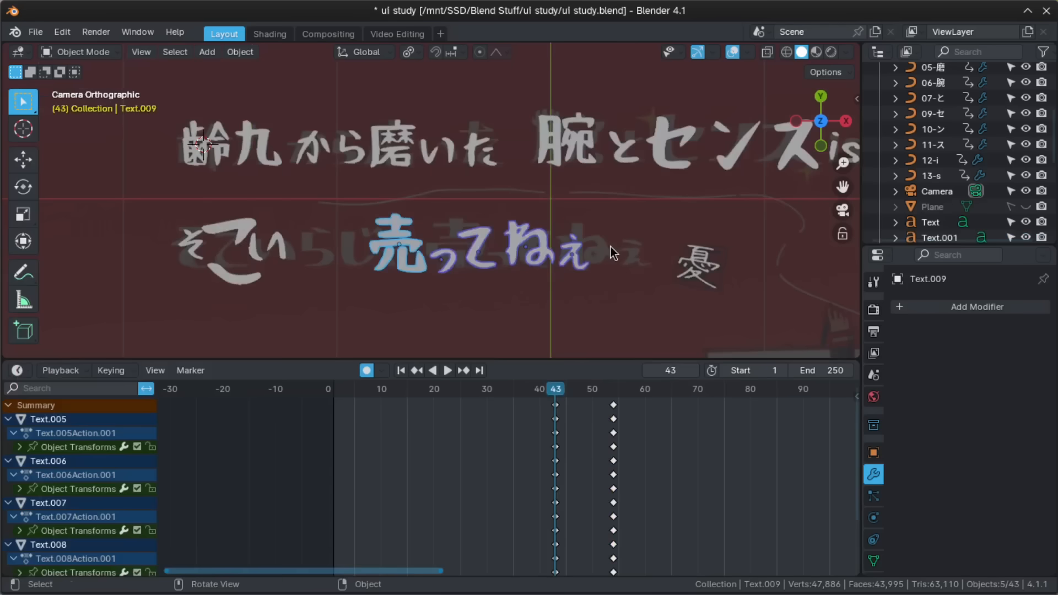
key("s")
left_click(611, 253)
key("Left")
type("s-0")
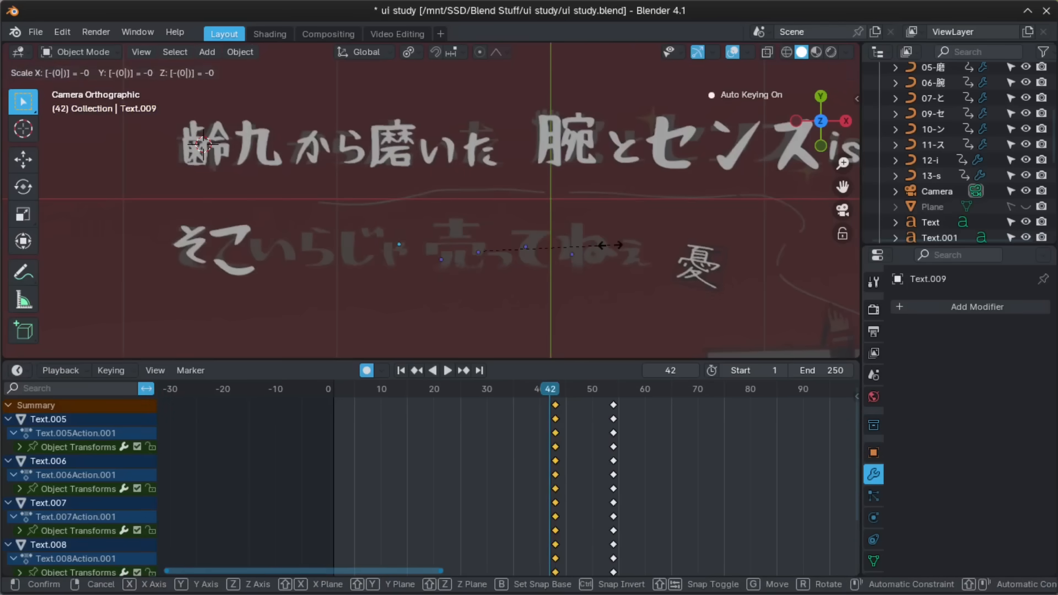
key("Return")
key("space")
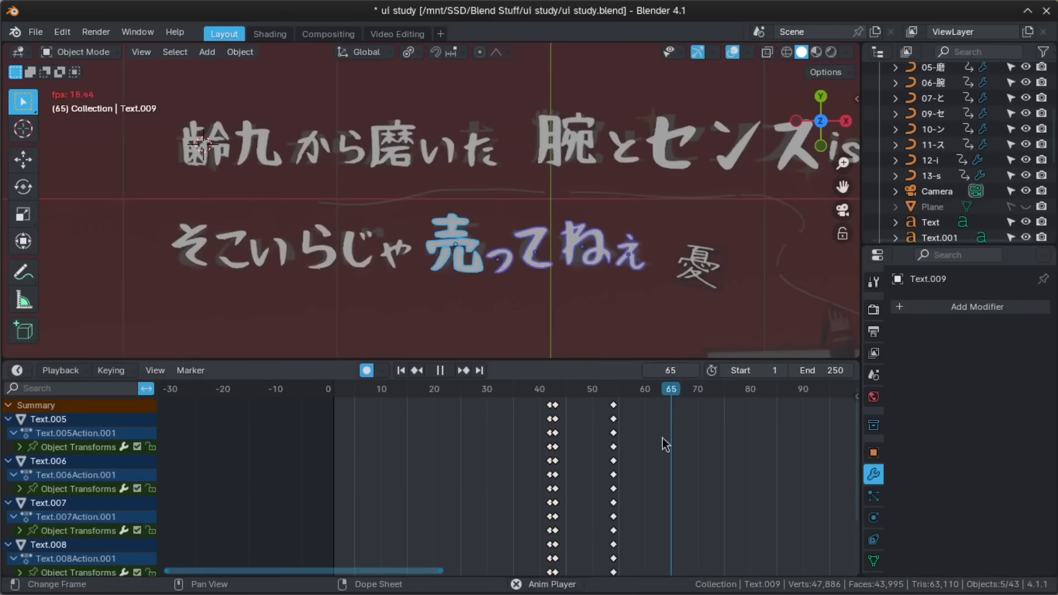
left_click(500, 393)
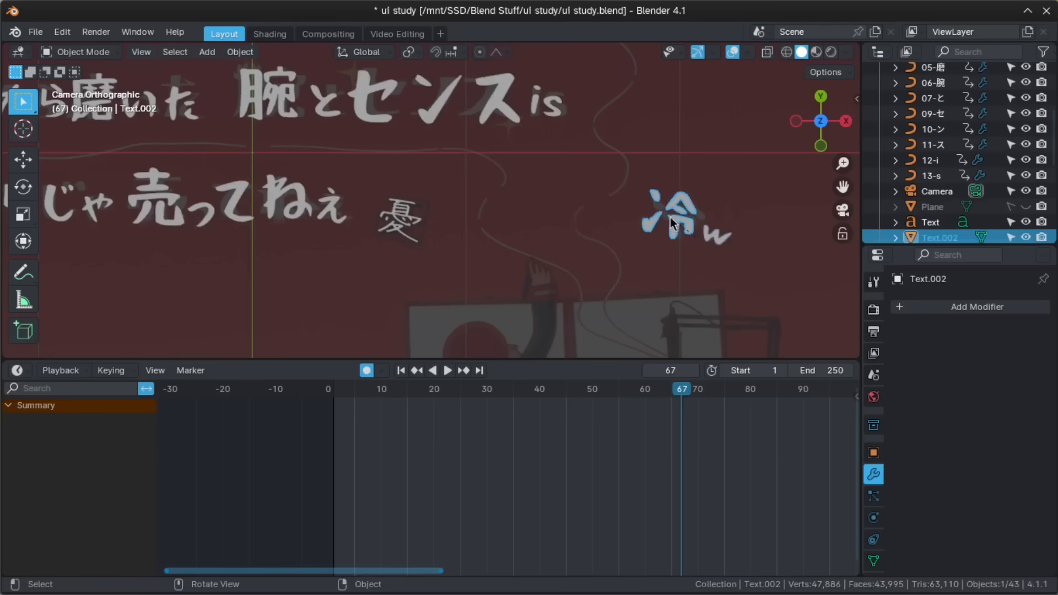
- Animate 冷's transform between frames 58 and 67, adjust its keyframe interpolation and easing, and preview the motion
right_click(643, 422)
mouse_move(643, 422)
left_click(818, 526)
right_click(706, 449)
mouse_move(706, 462)
left_click(786, 494)
left_click(633, 388)
key("space")
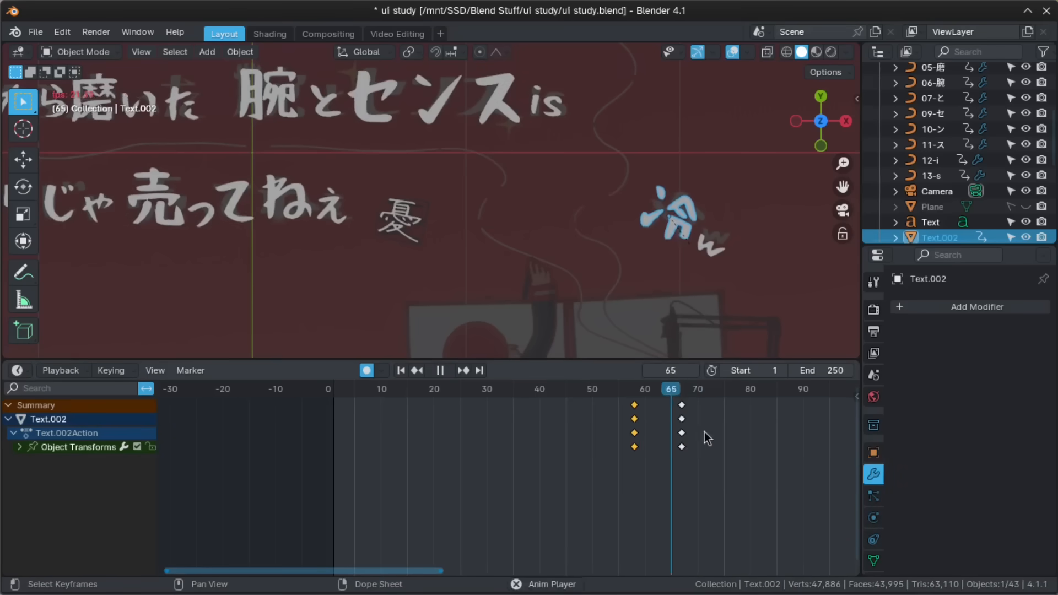
- Rotate 冷 at its keyframes on frames 67 and 58, playing back the animation to check the swing
left_click(681, 391)
key("r")
left_click(775, 231)
left_click(623, 394)
key("space")
left_click(638, 397)
key("r")
left_click(765, 238)
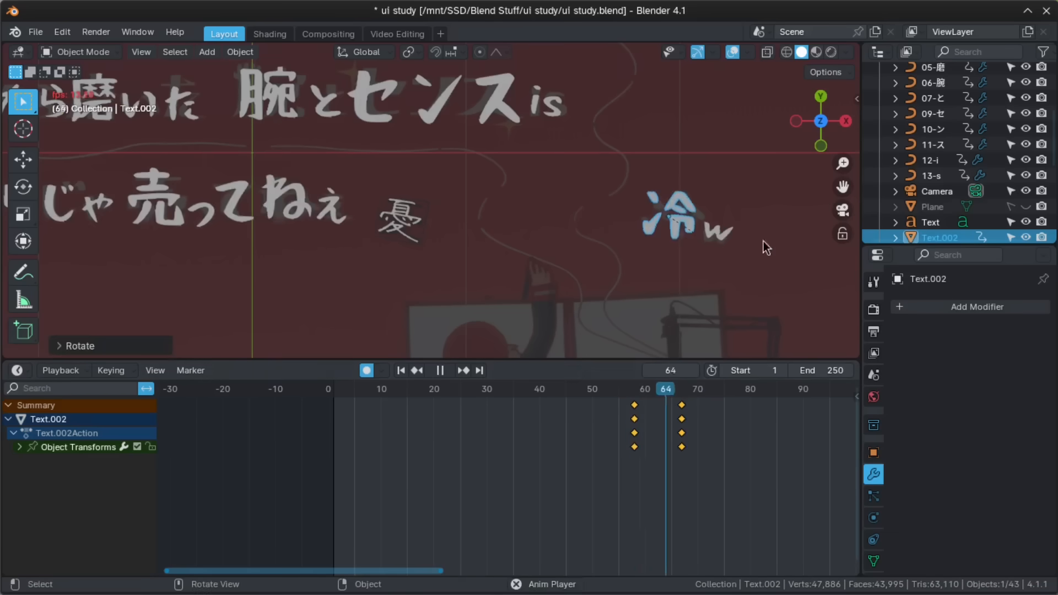
key("Escape")
- Scale the plane around 憂 and shape it into a rounded frame with Vertices Bevel and Wireframe modifiers, adjusting the bevel's amount and segments
key("s")
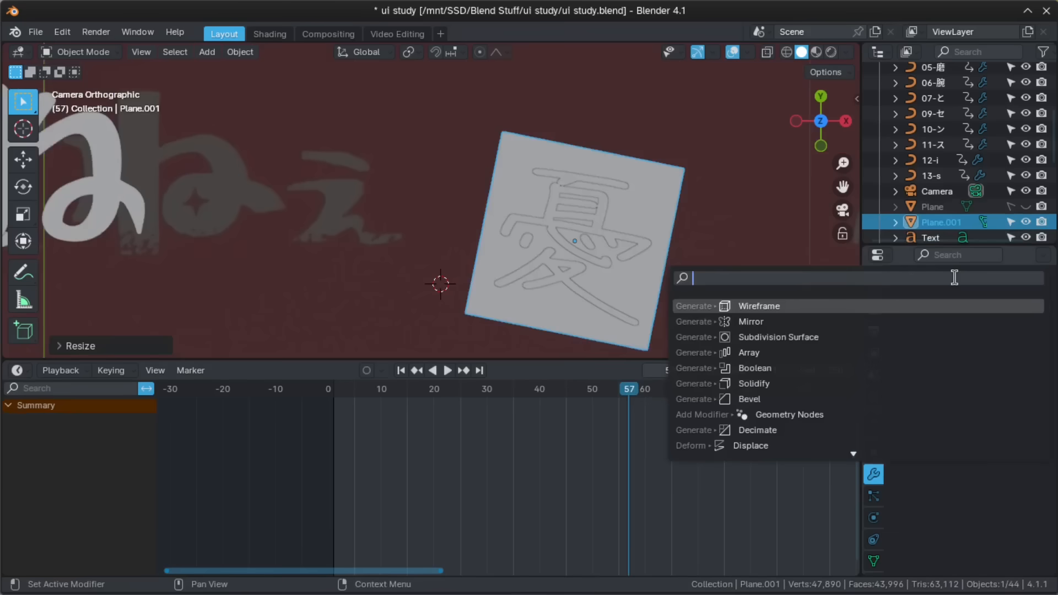
left_click(887, 289)
left_click(1015, 307)
left_click(997, 349)
scroll(992, 361, "down", 1)
left_click(938, 325)
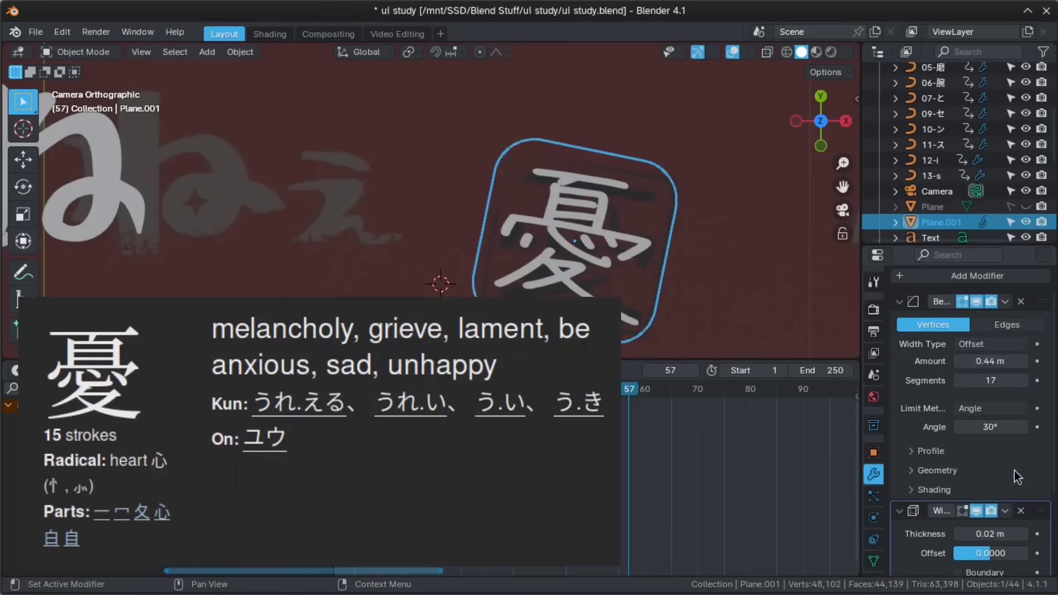
left_click_drag(990, 362, 993, 362)
left_click_drag(991, 381, 981, 380)
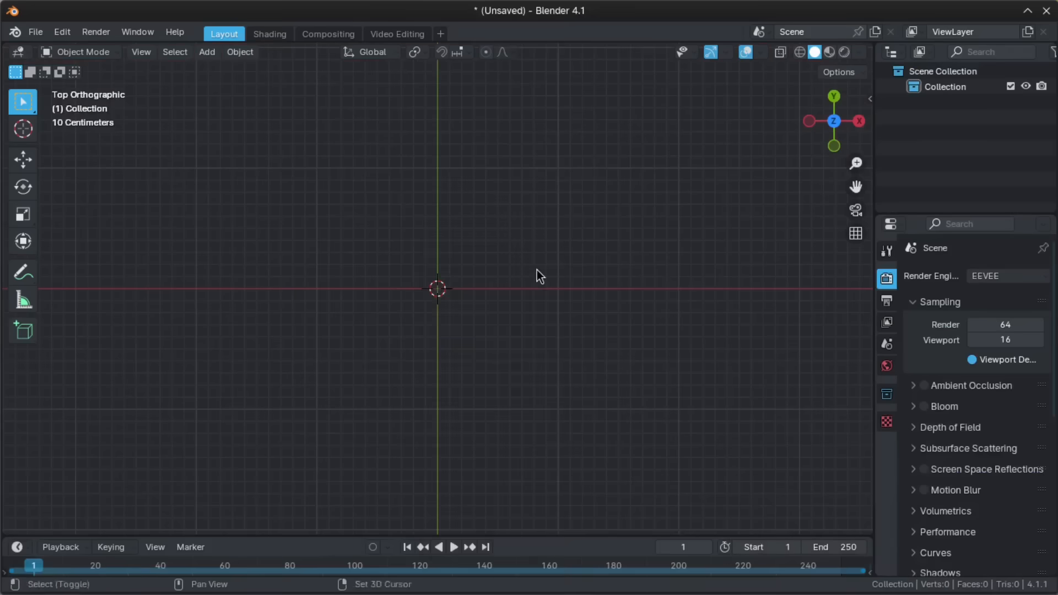
- Add a plane to the empty scene and give it a Bevel modifier in Vertices mode with more segments and a larger amount
key("shift+a")
left_click(587, 286)
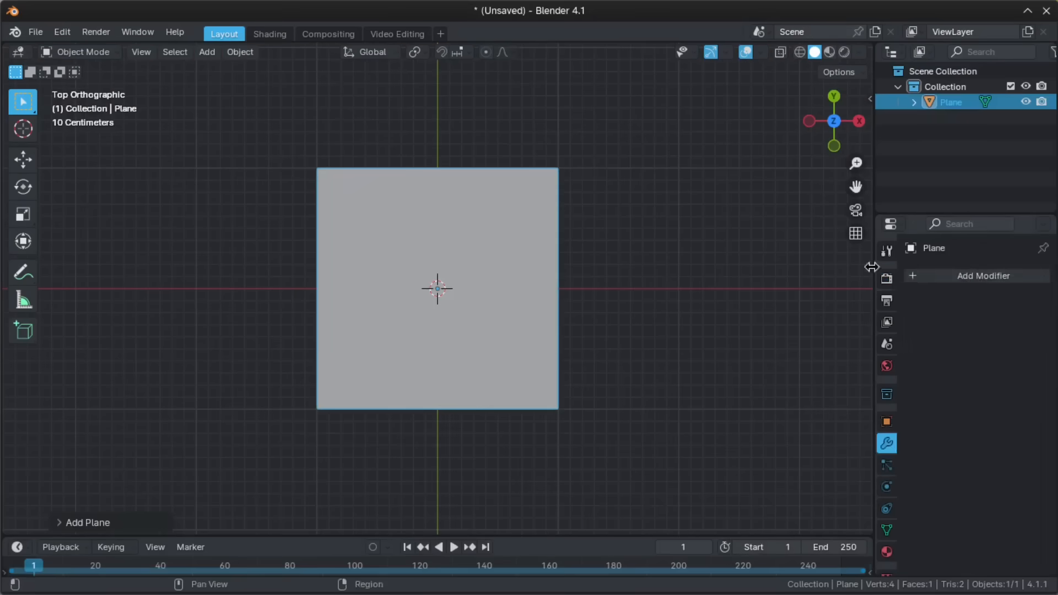
left_click(1014, 275)
type("beve")
key("Return")
left_click(975, 325)
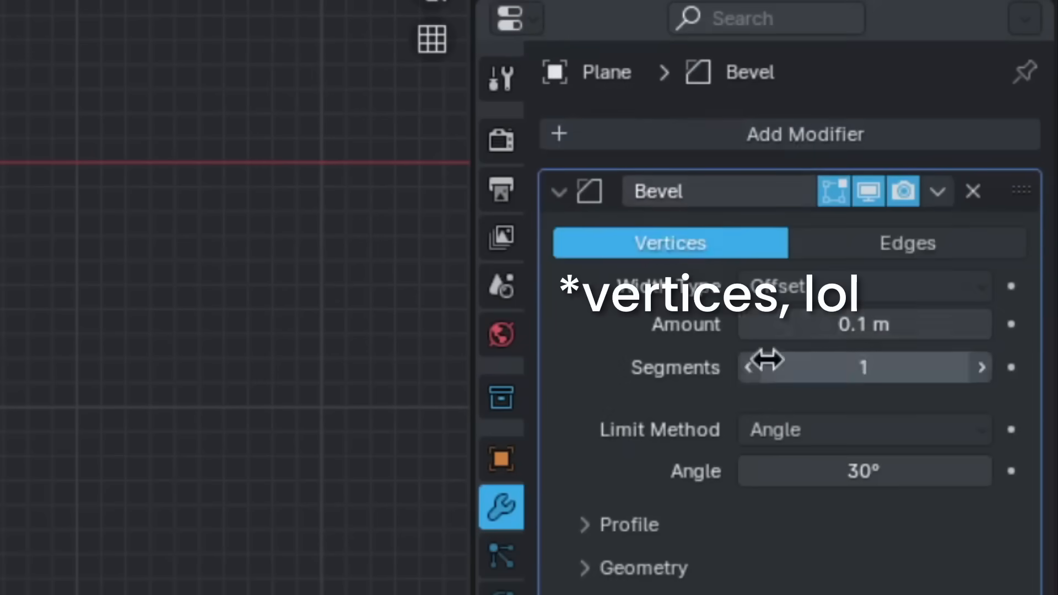
left_click_drag(794, 368, 848, 368)
left_click_drag(849, 325, 894, 325)
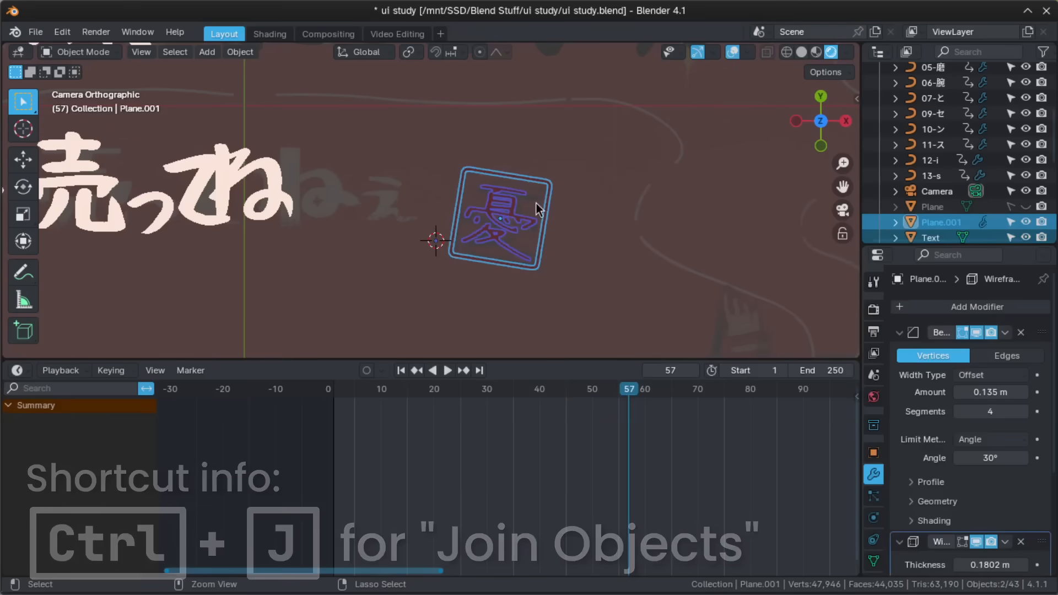
- Try to join the 憂 character with its frame plane while the Bevel and Wireframe modifiers are still live
key("ctrl+j")
scroll(536, 203, "down", 8)
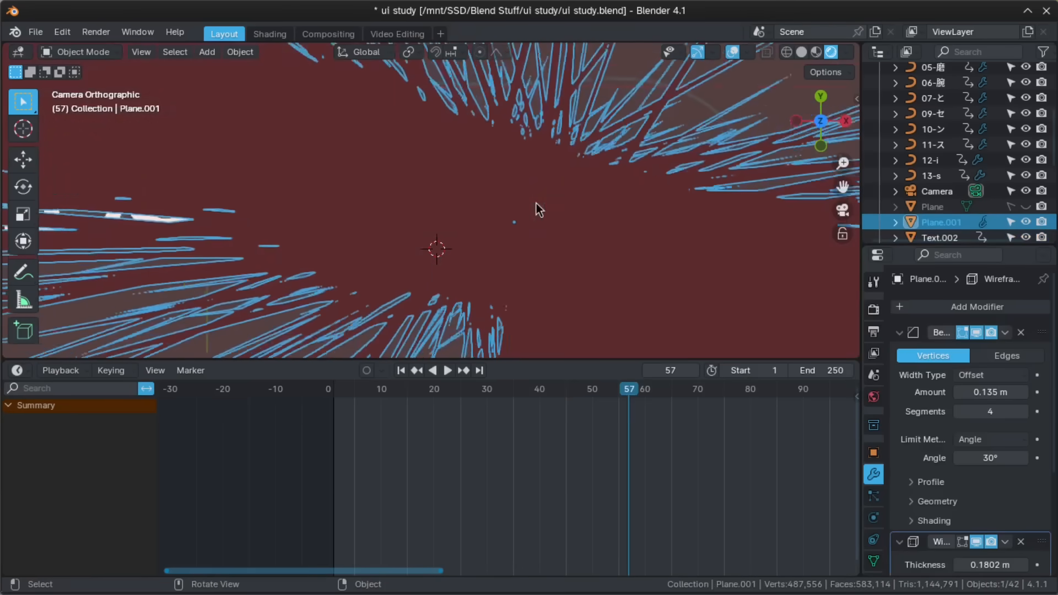
scroll(556, 205, "down", 2)
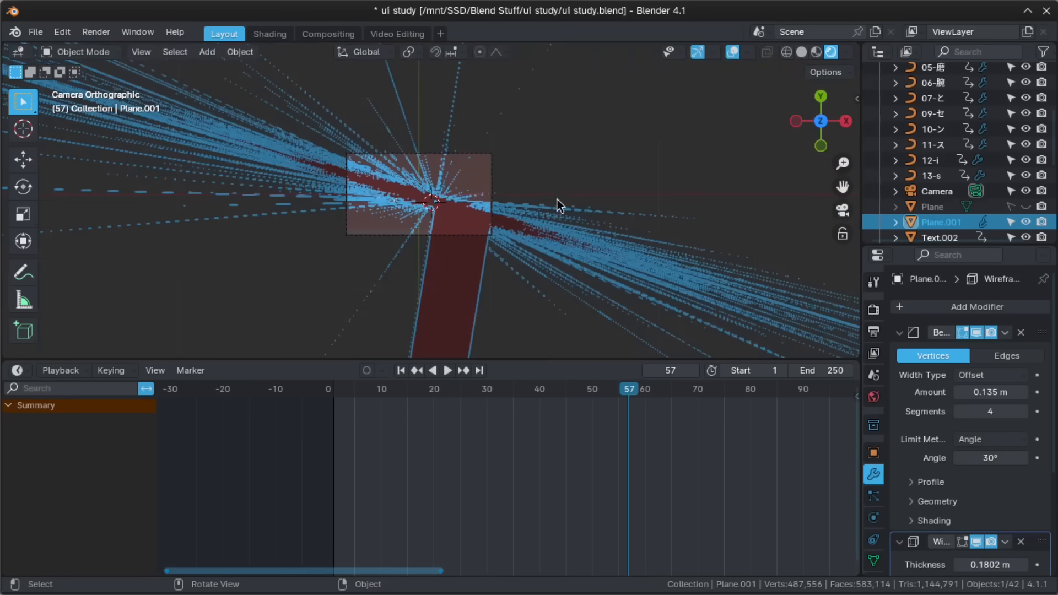
middle_click_drag(455, 188, 640, 111)
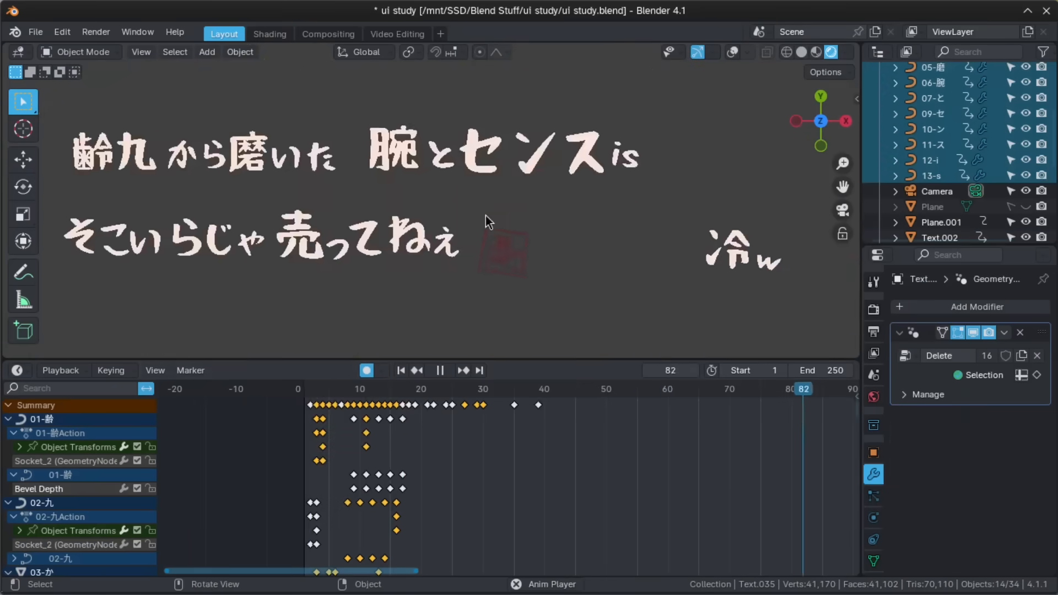
- Replay the coloured title animation from its first frame
key("shift+Left")
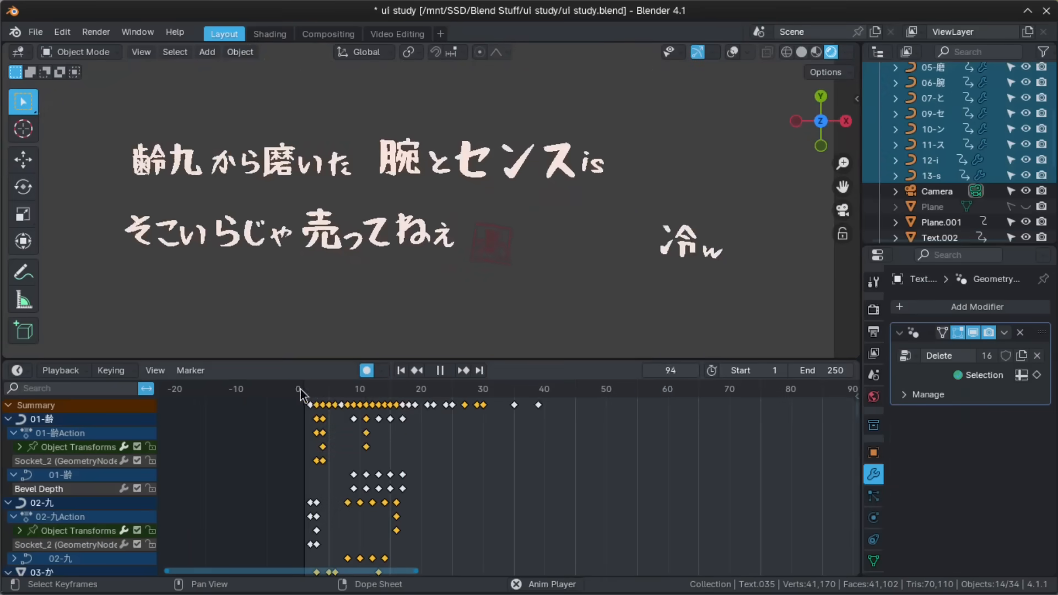
scroll(992, 173, "down", 2)
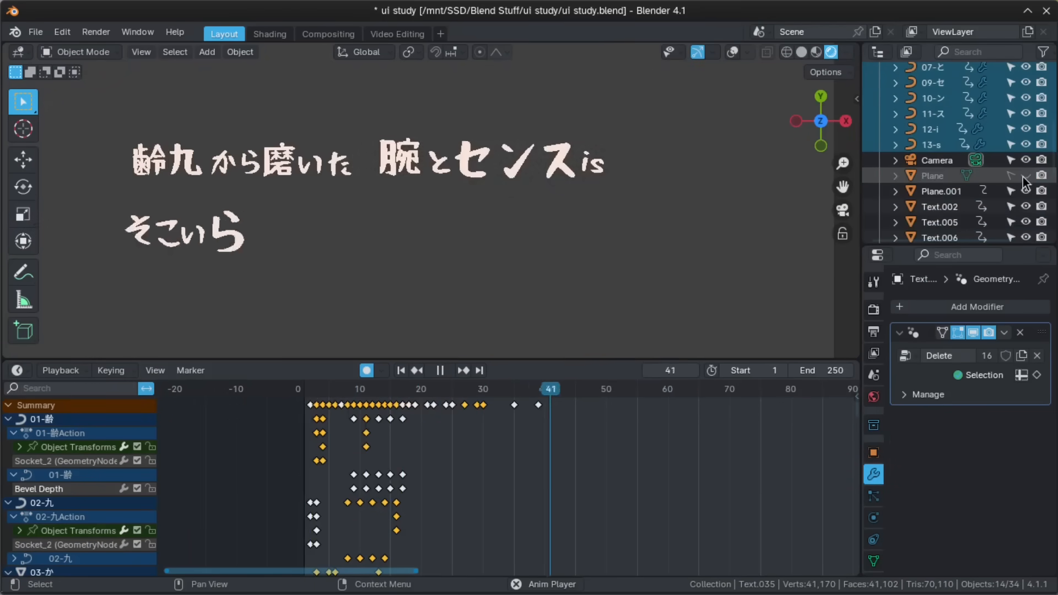